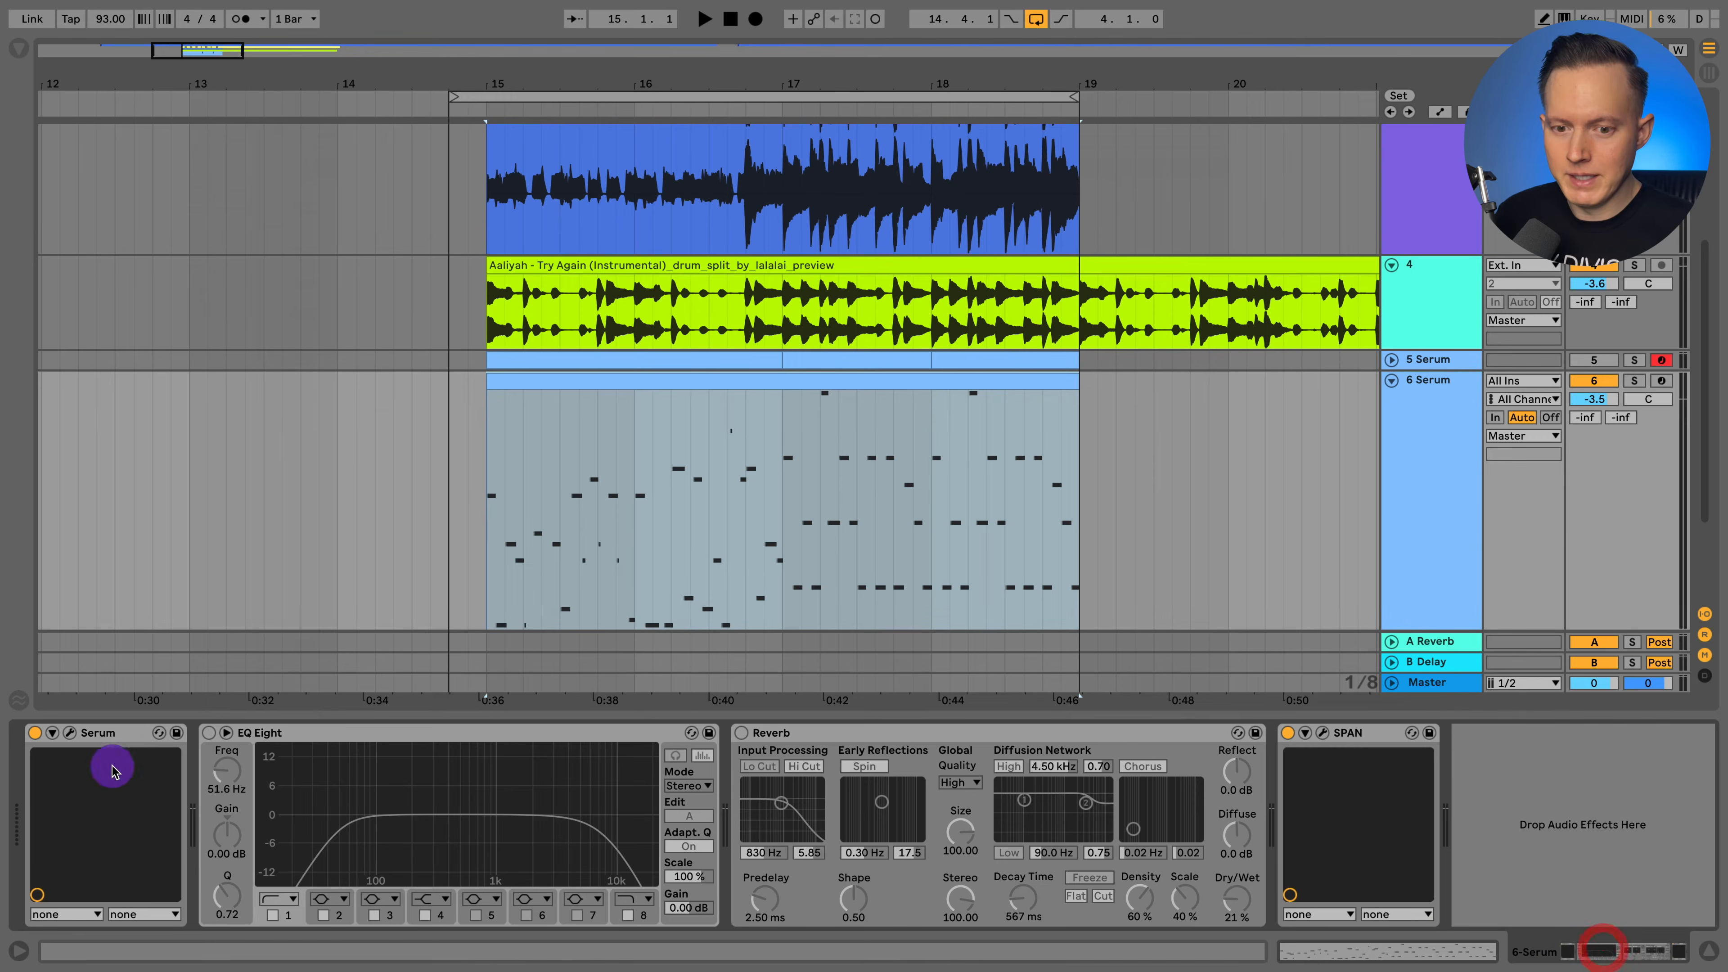
# Check the Serum synth on the 6 Serum track and insert a new MIDI track beneath that track.
pyautogui.click(69, 732)
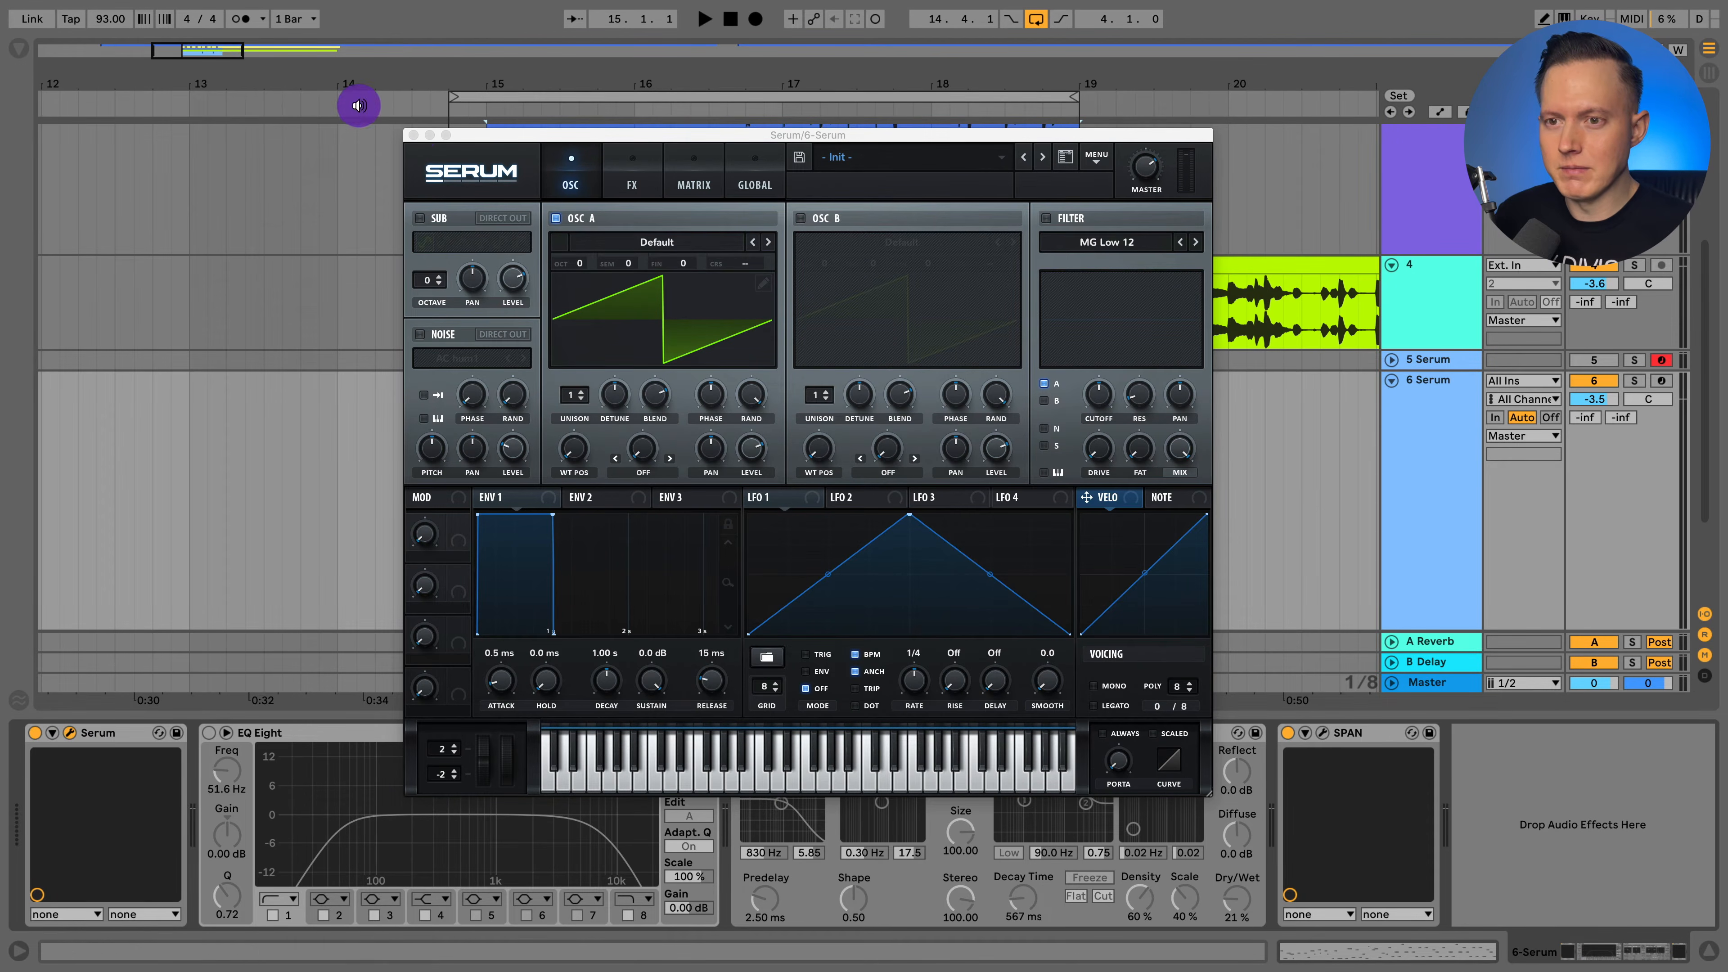
pyautogui.click(413, 136)
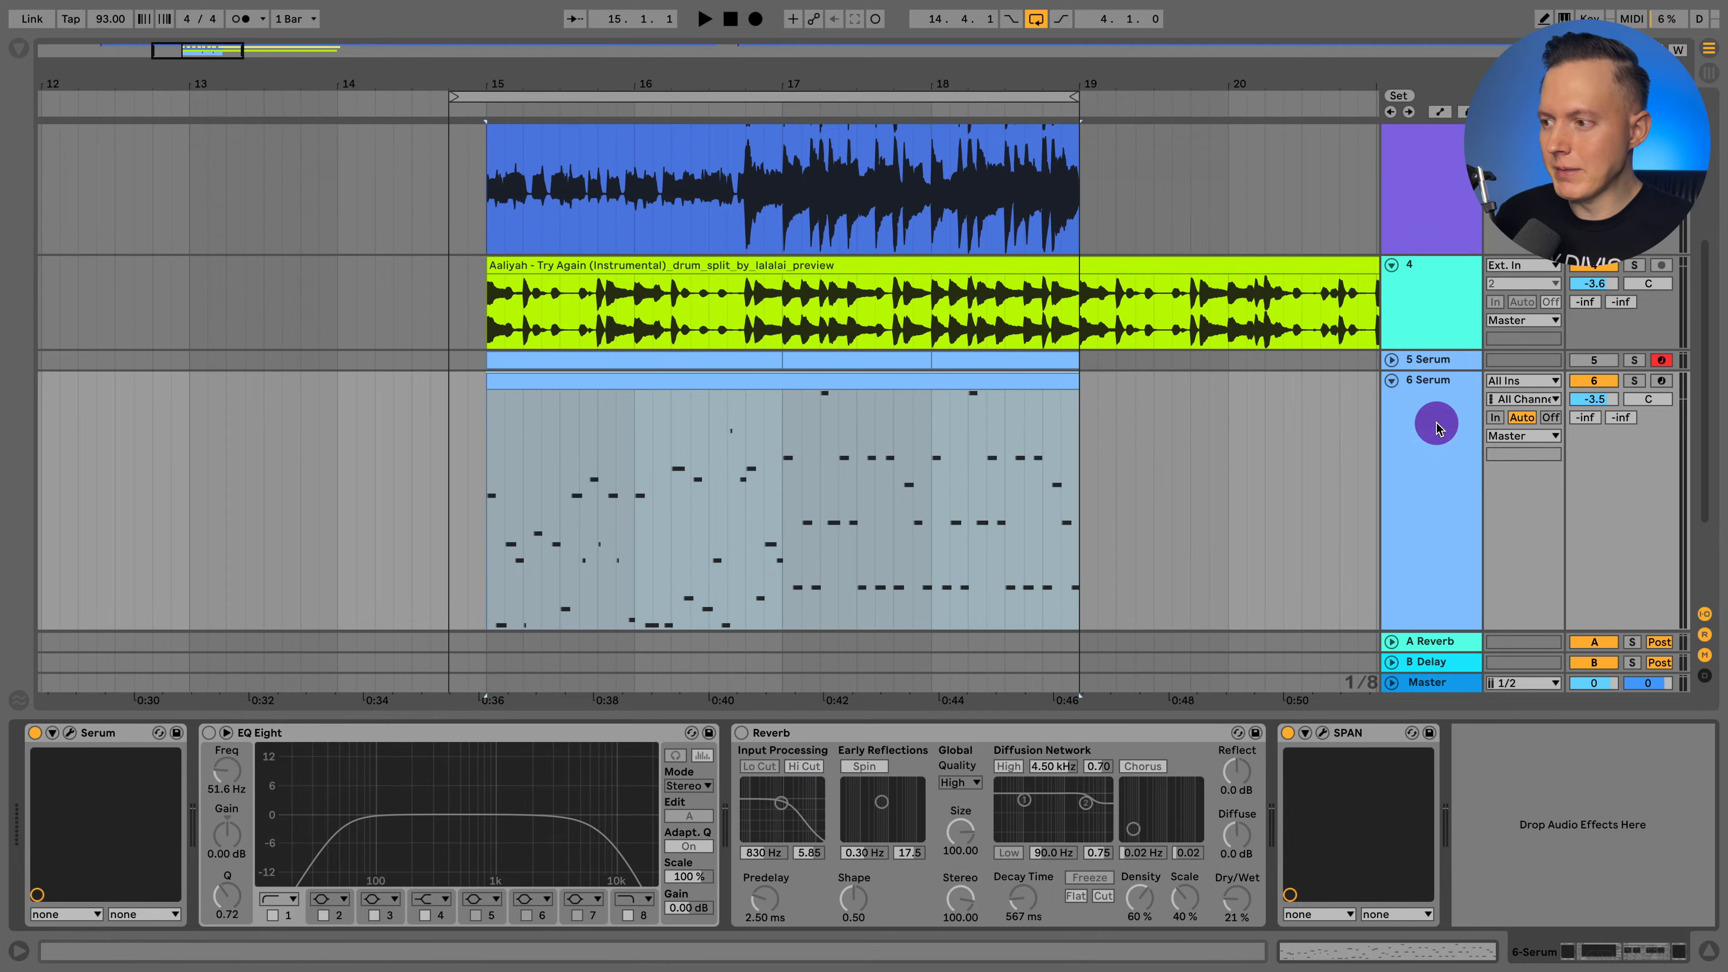
pyautogui.click(1543, 417)
pyautogui.hotkey('ctrl', 'shift', 't')
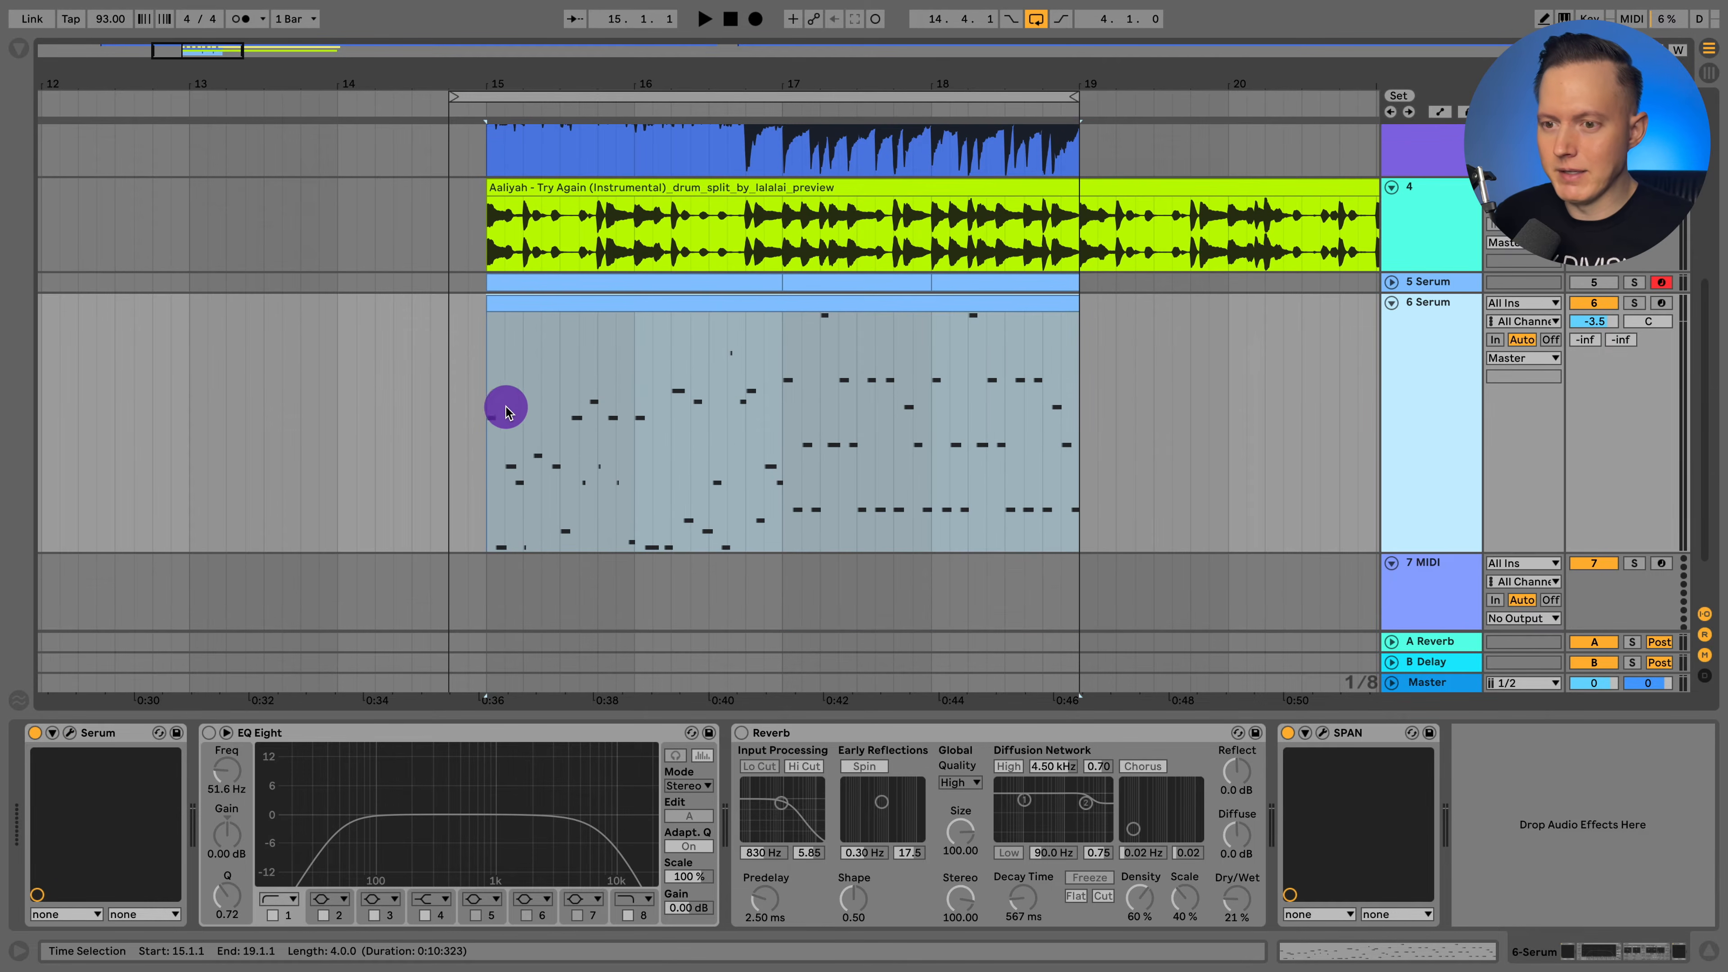
# Play the 6 Serum clip from bar 15 and examine the Aaliyah - Try Again waveform against the drum stem and MIDI notes.
pyautogui.click(484, 436)
pyautogui.press('space')
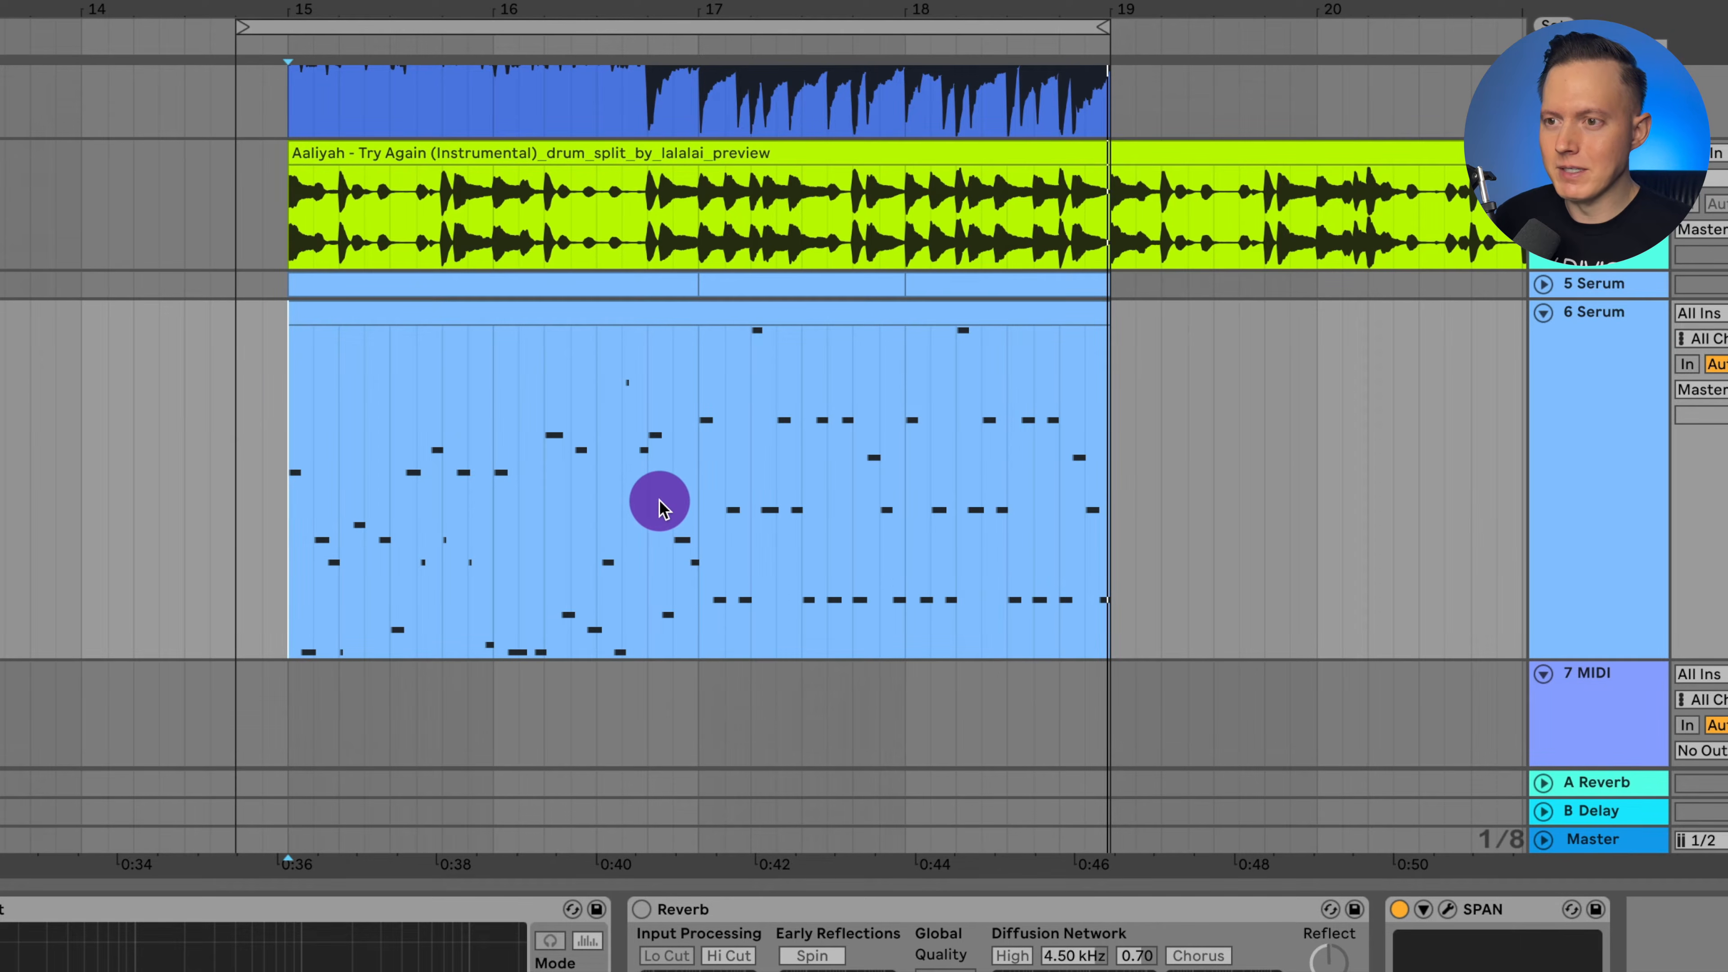
pyautogui.scroll(5, 664, 507)
pyautogui.scroll(2, 659, 502)
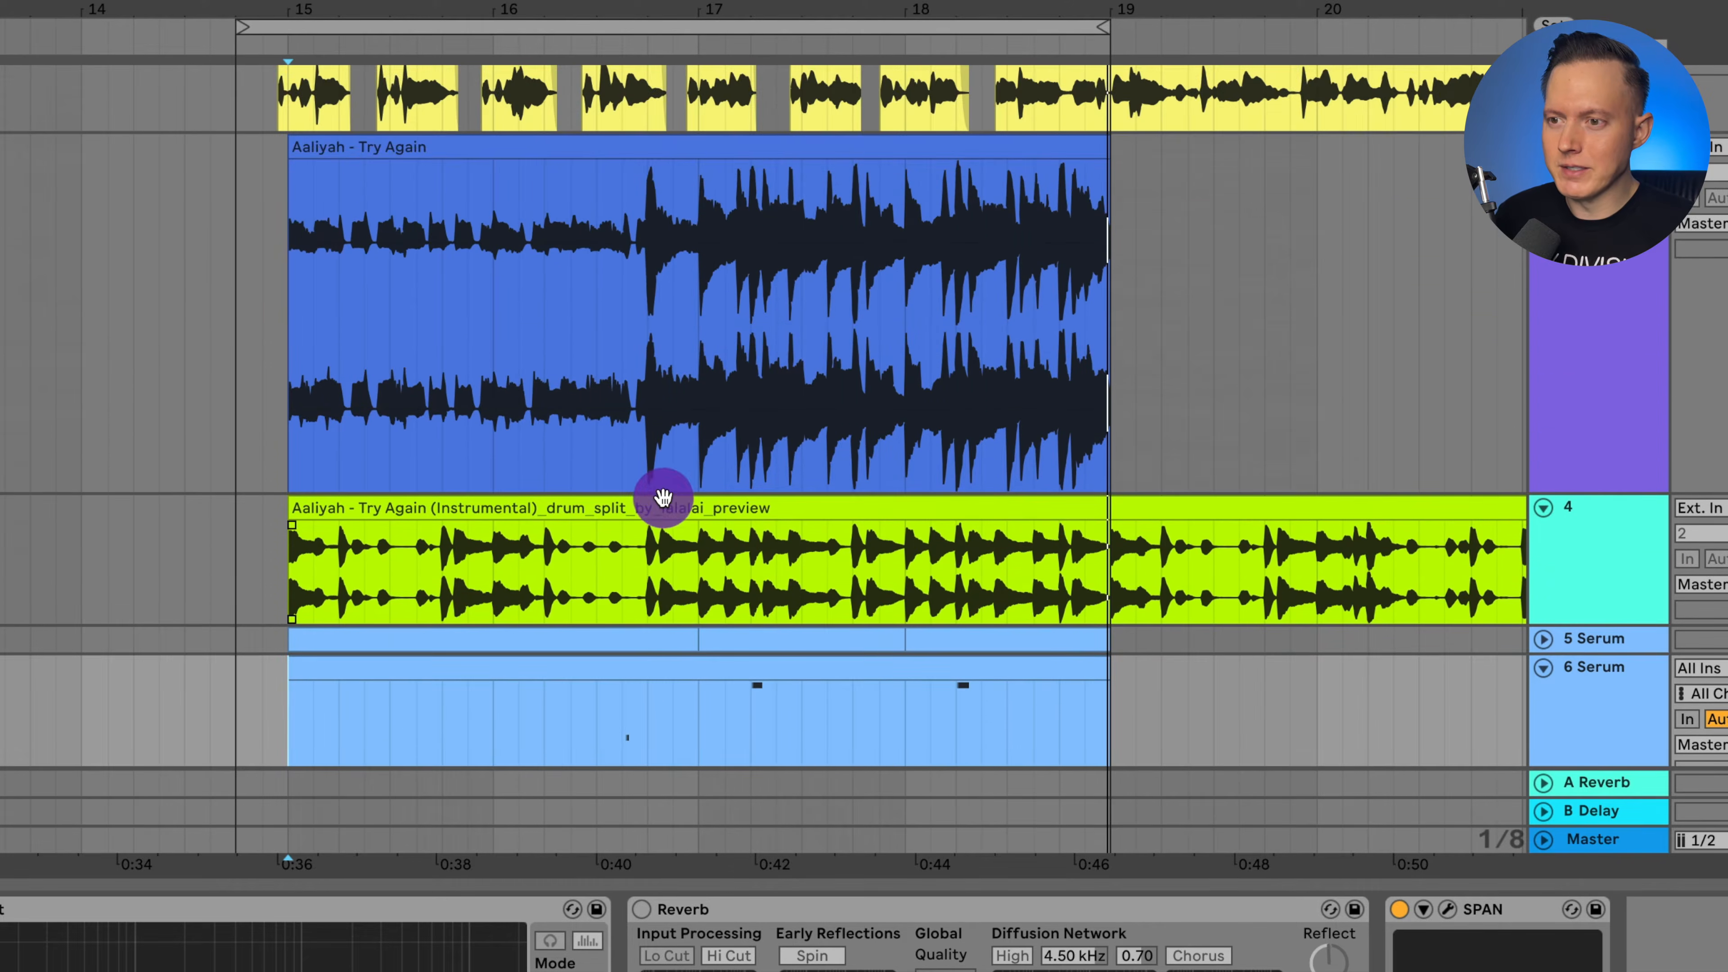
pyautogui.moveTo(334, 4); pyautogui.dragTo(328, 4)
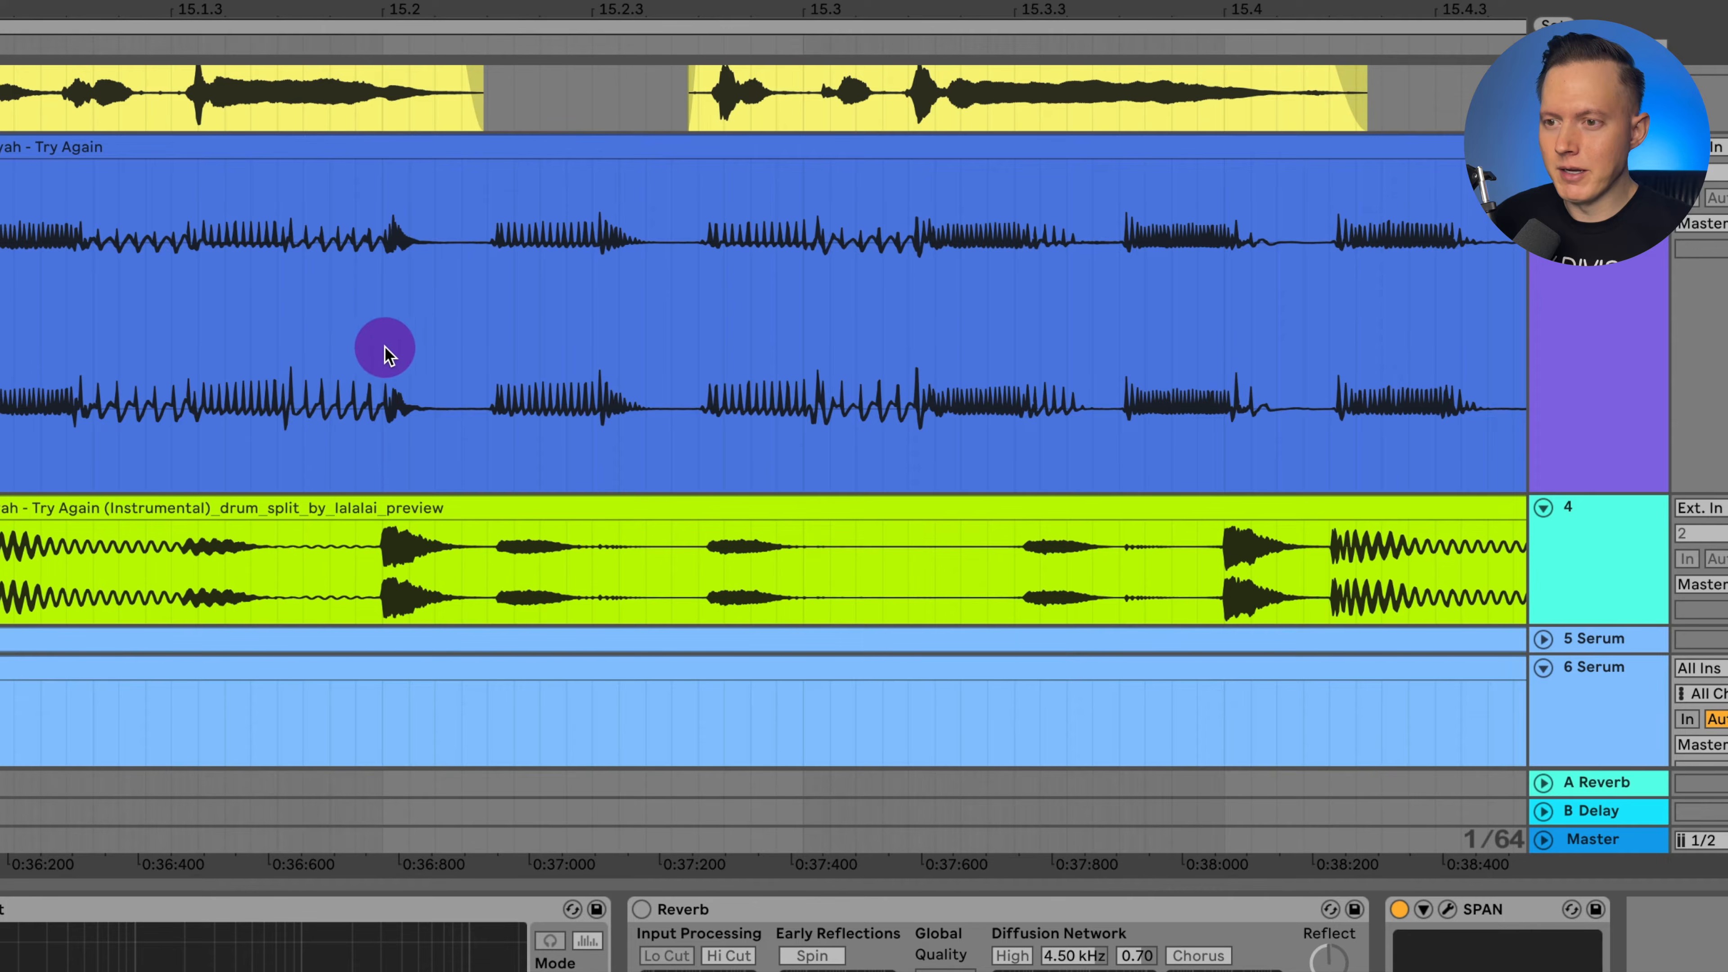
pyautogui.press('-')
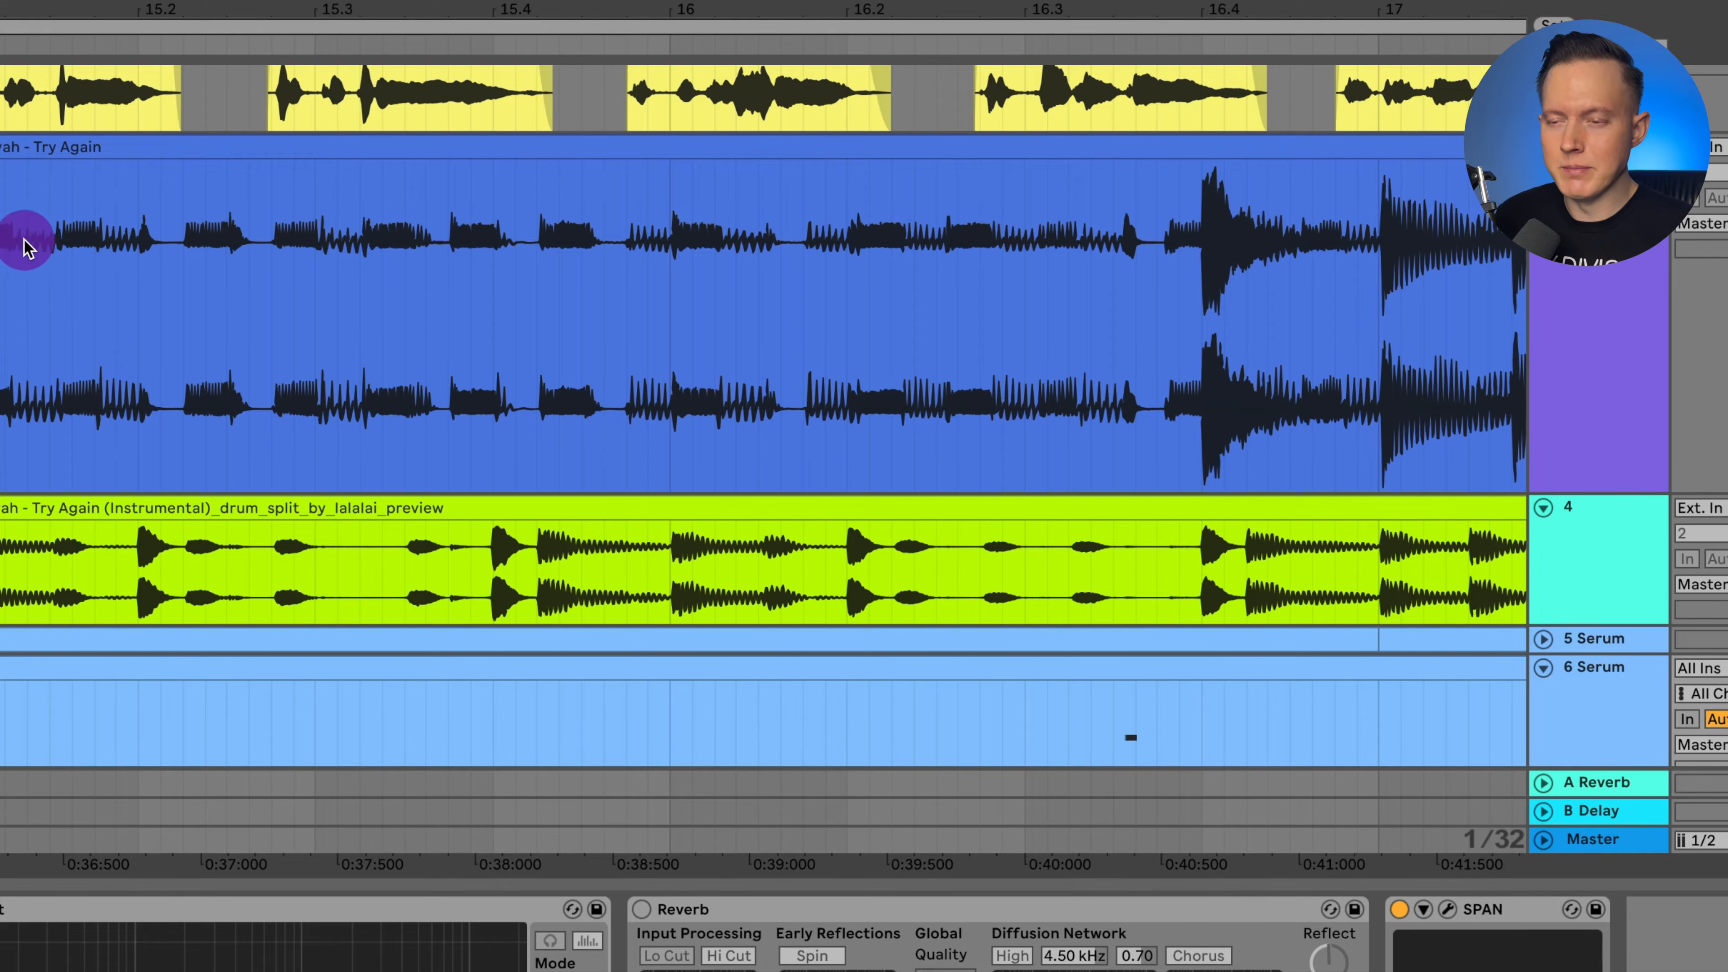
pyautogui.scroll(-1, 27, 247)
pyautogui.click(855, 16)
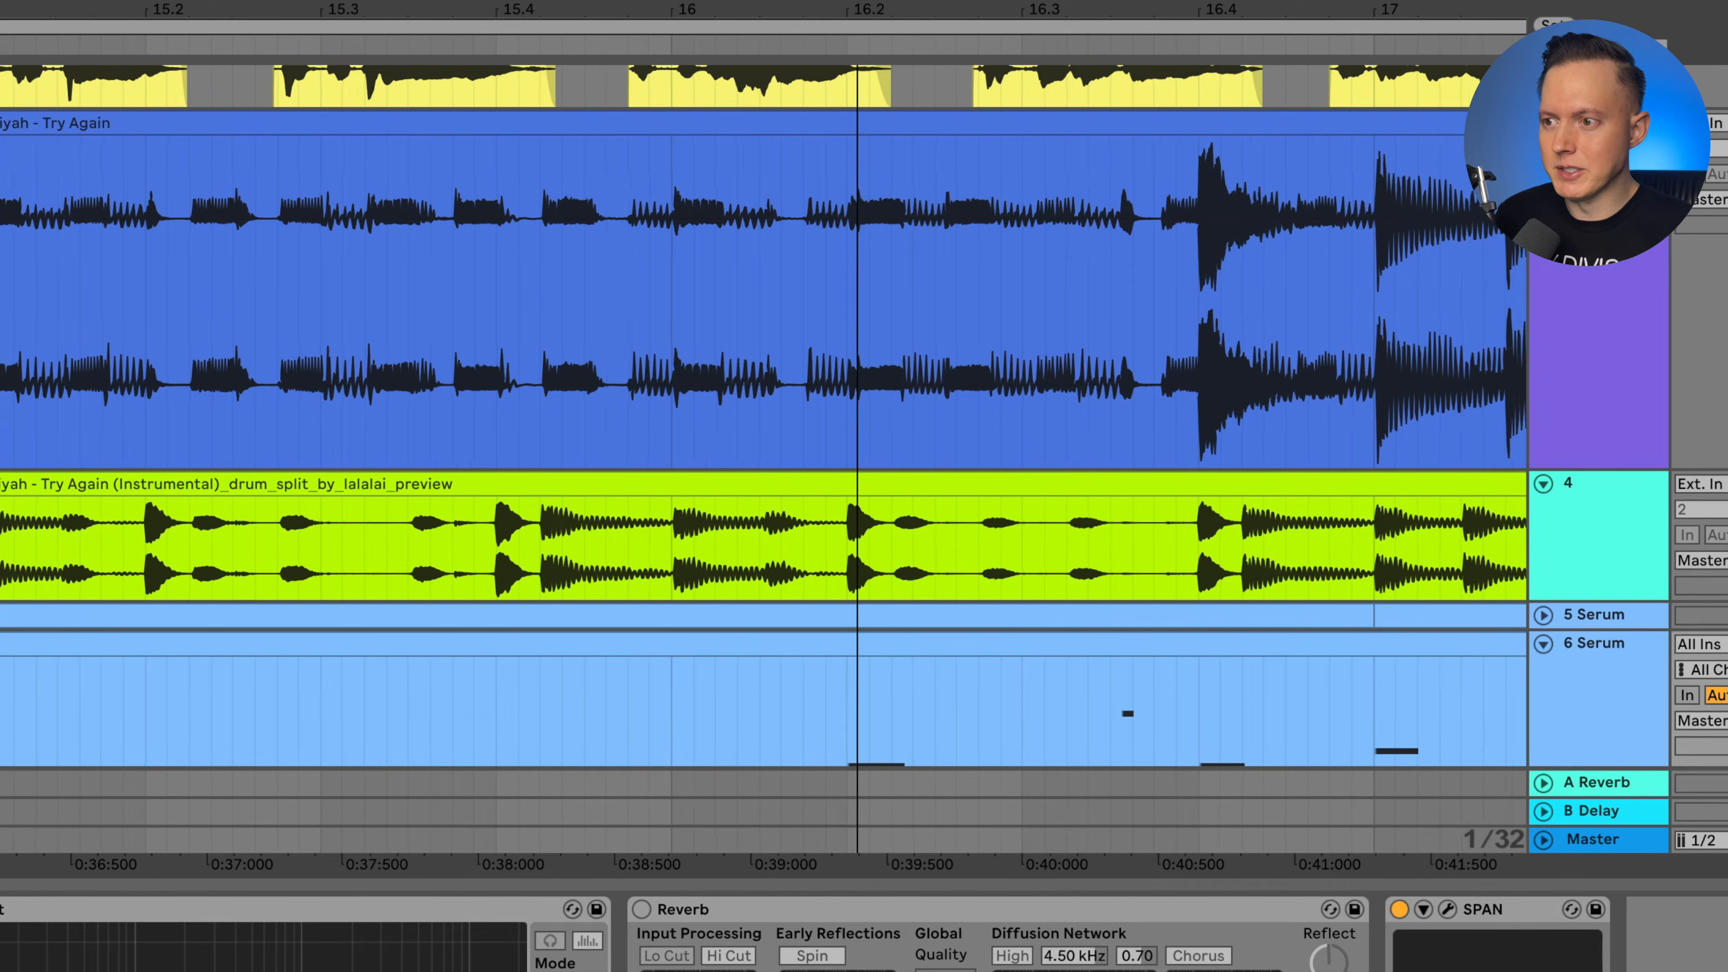
pyautogui.moveTo(856, 14); pyautogui.dragTo(856, 5)
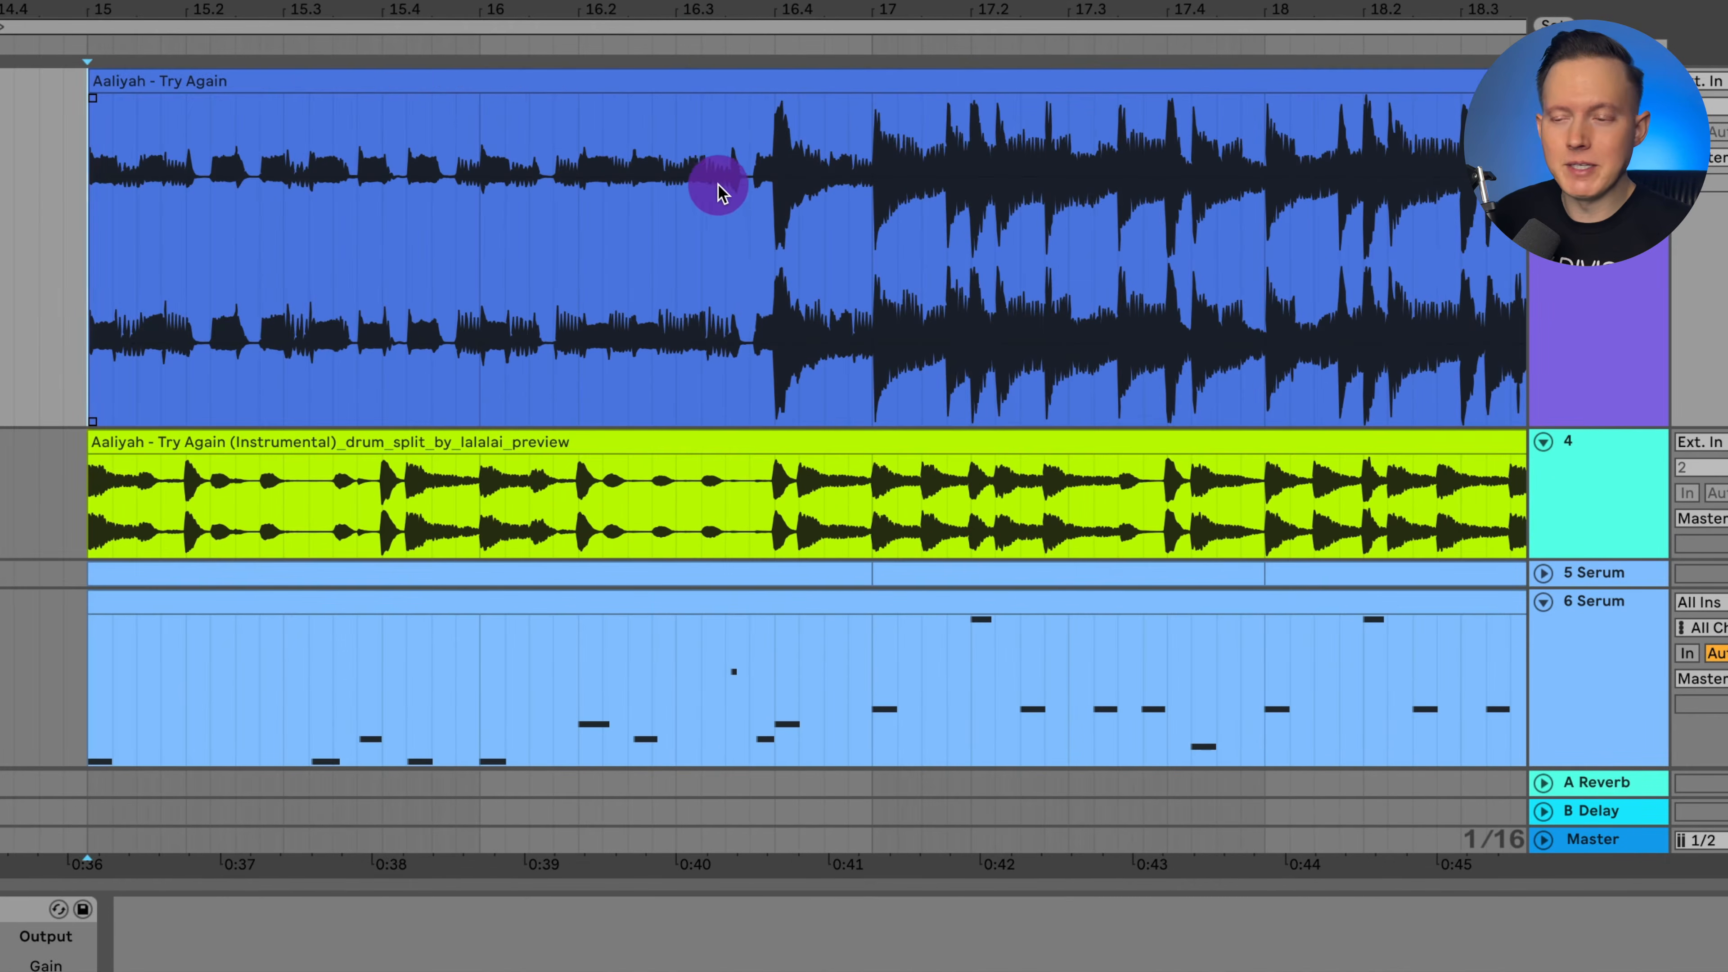
pyautogui.scroll(-2, 734, 197)
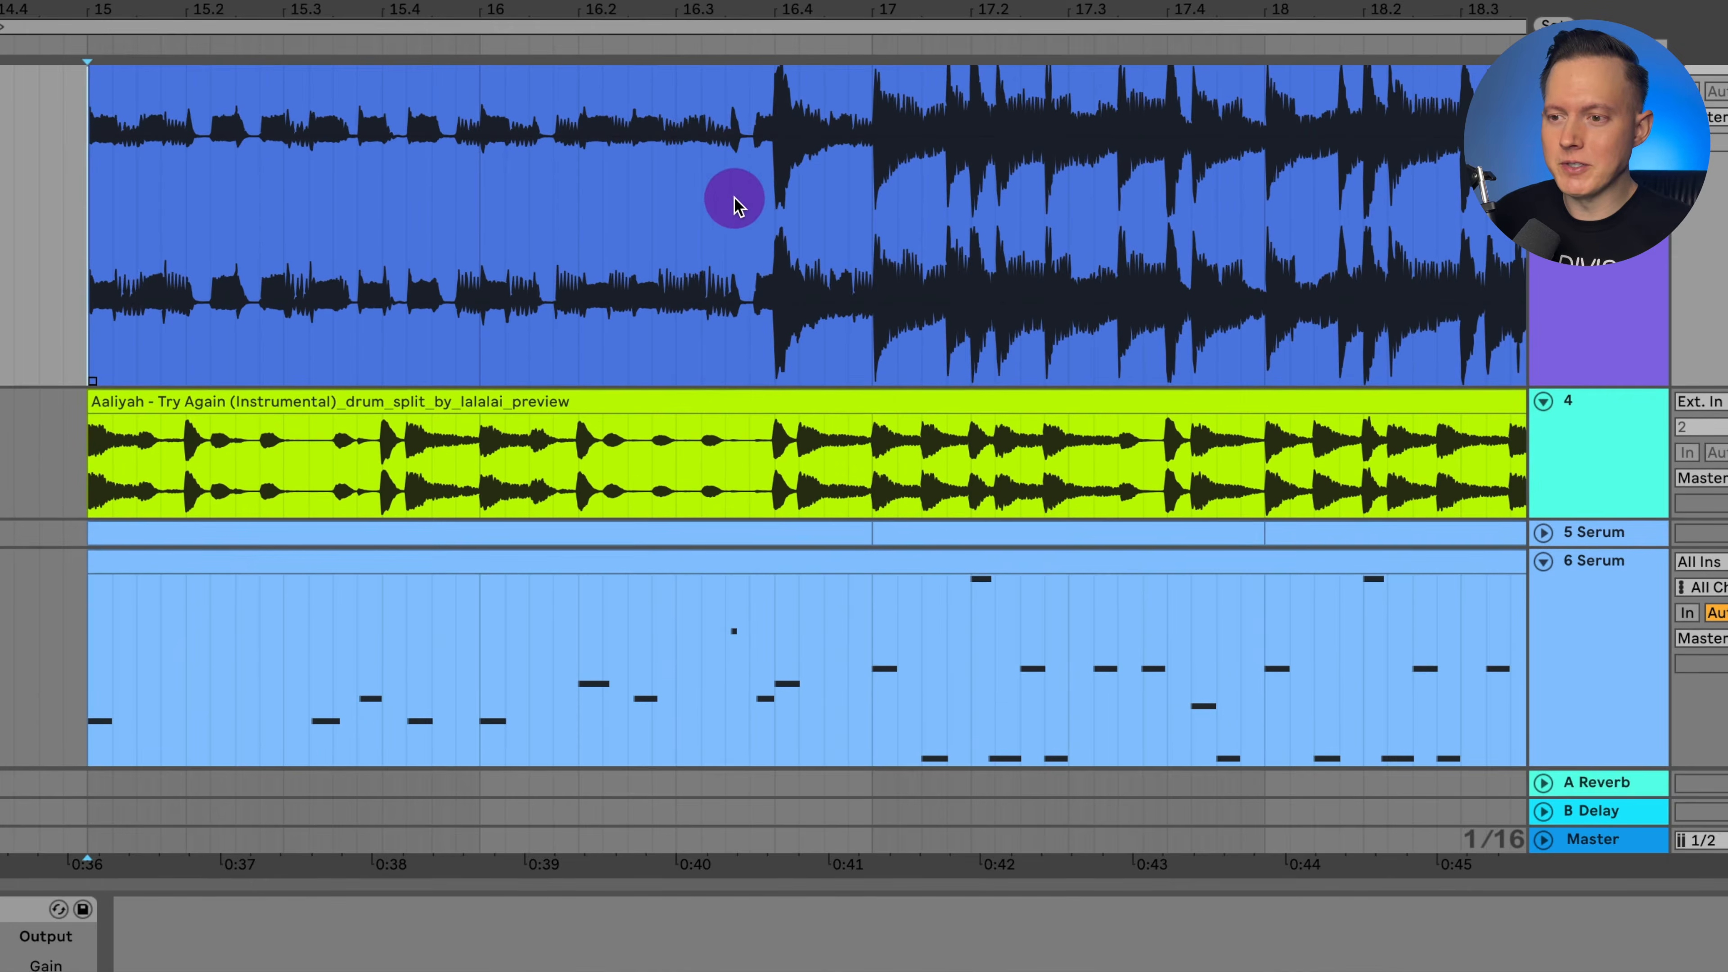
pyautogui.scroll(-1, 684, 279)
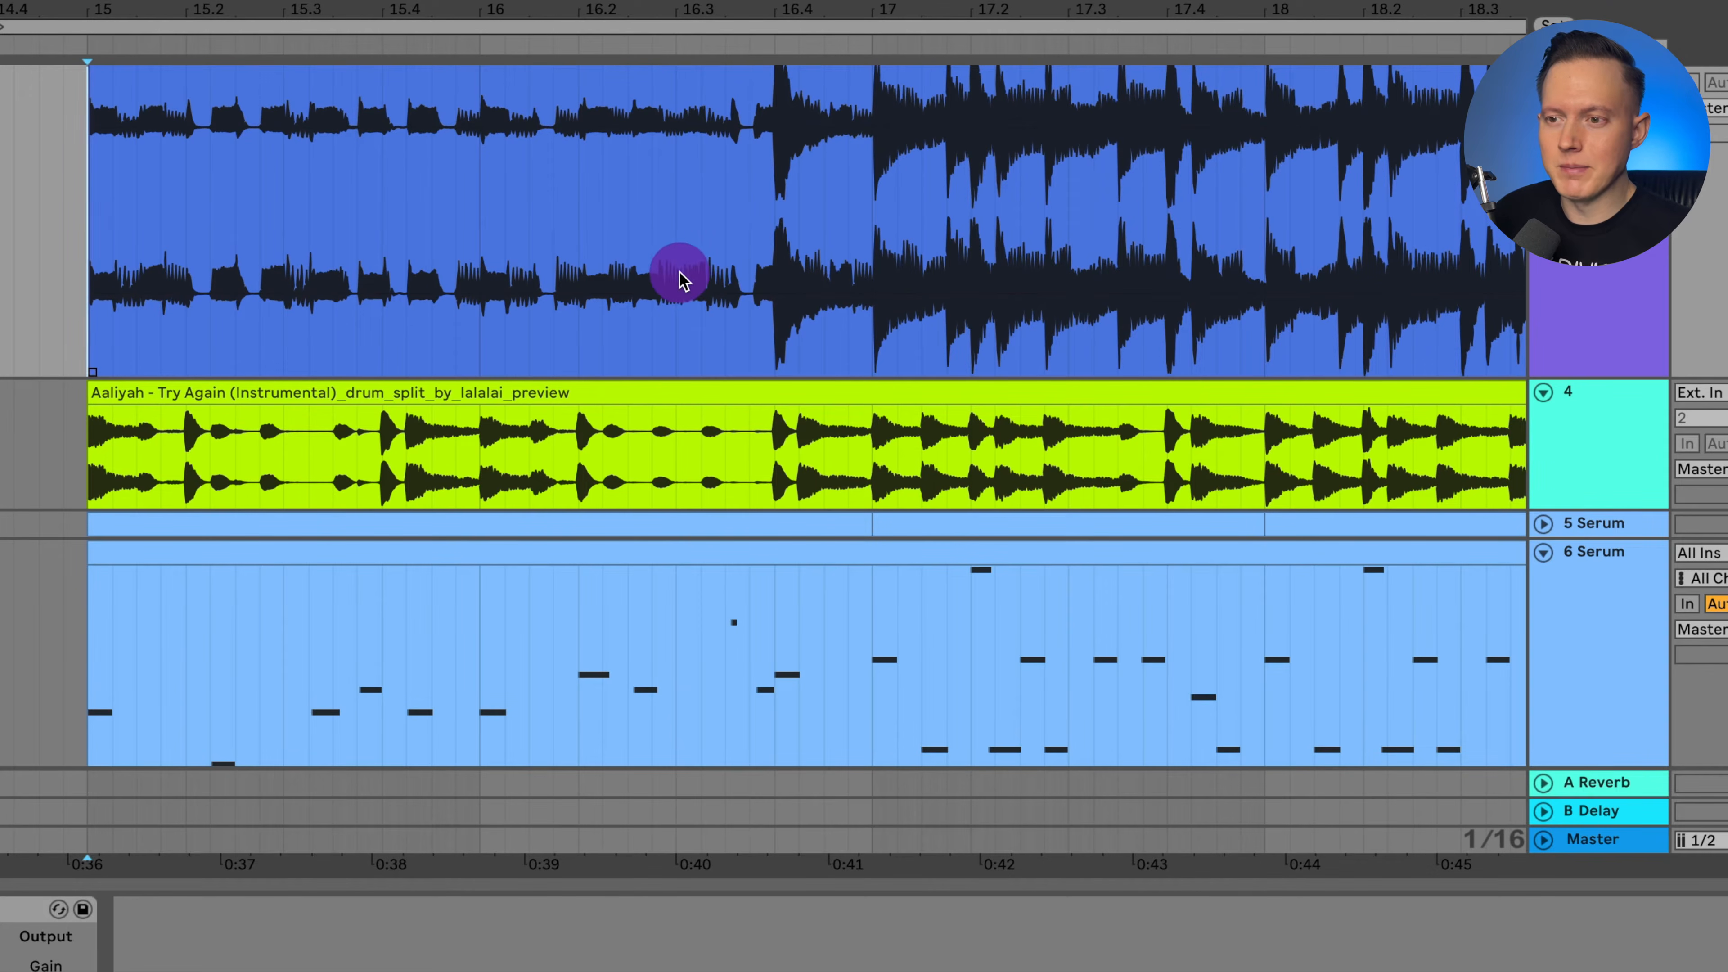
pyautogui.scroll(1, 526, 170)
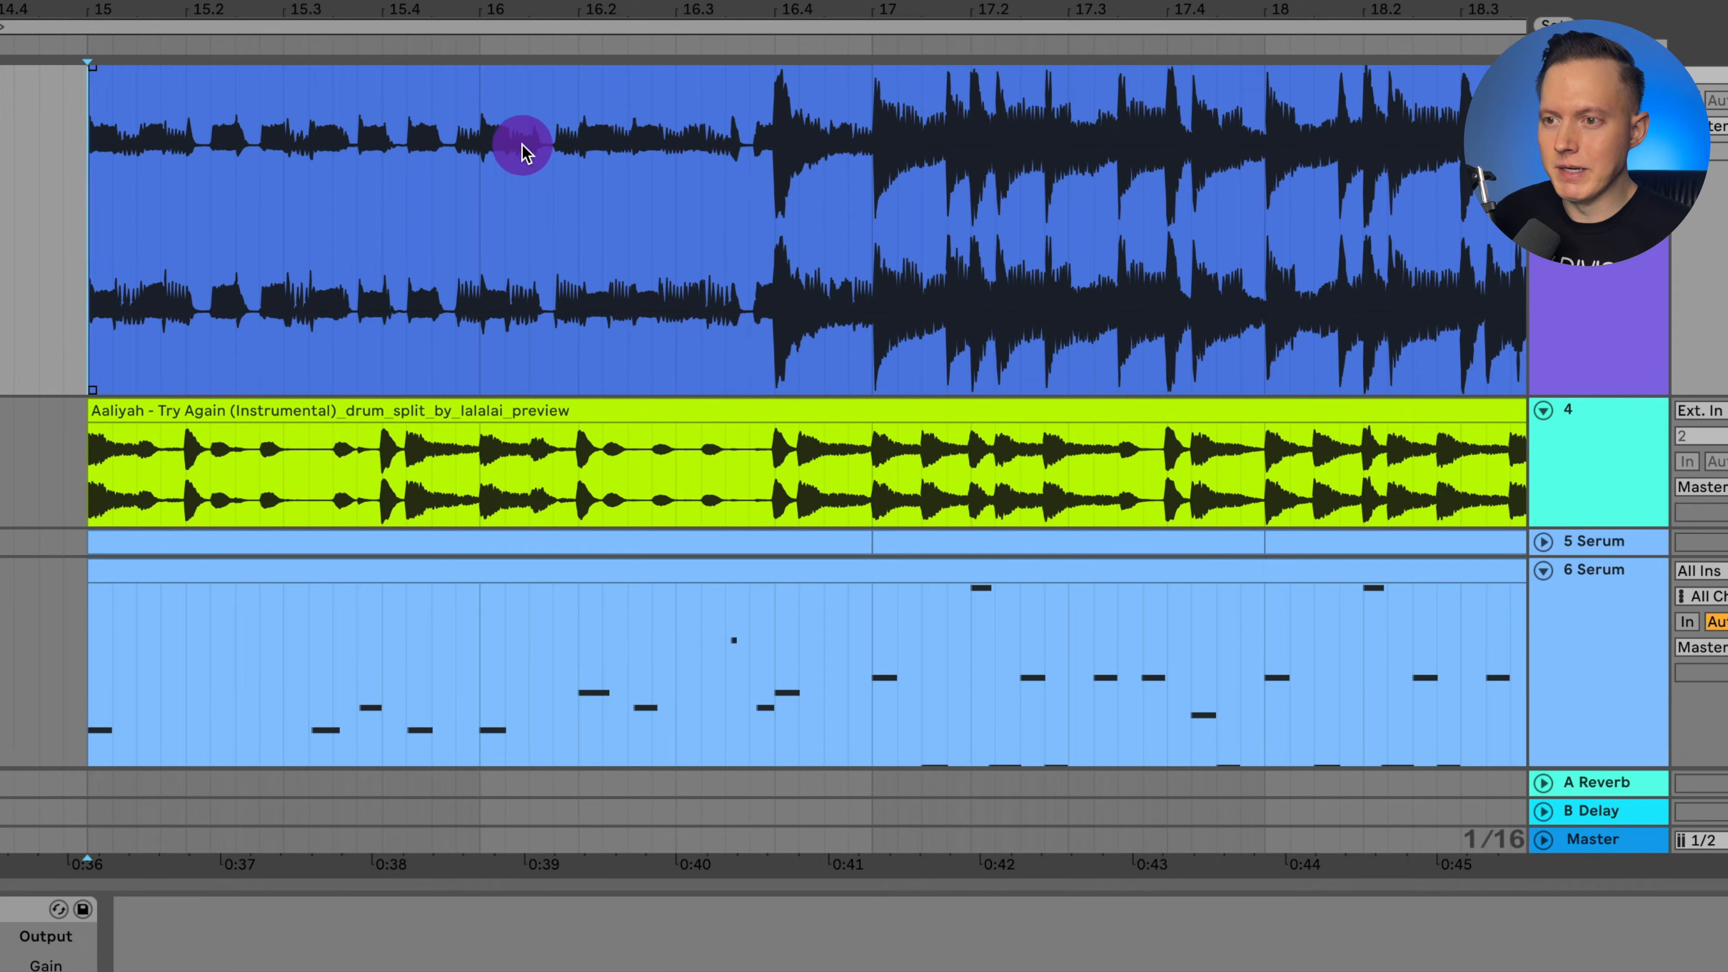
# Open the 6 Serum MIDI clip and examine how its notes overlap through the first bar.
pyautogui.doubleClick(1430, 609)
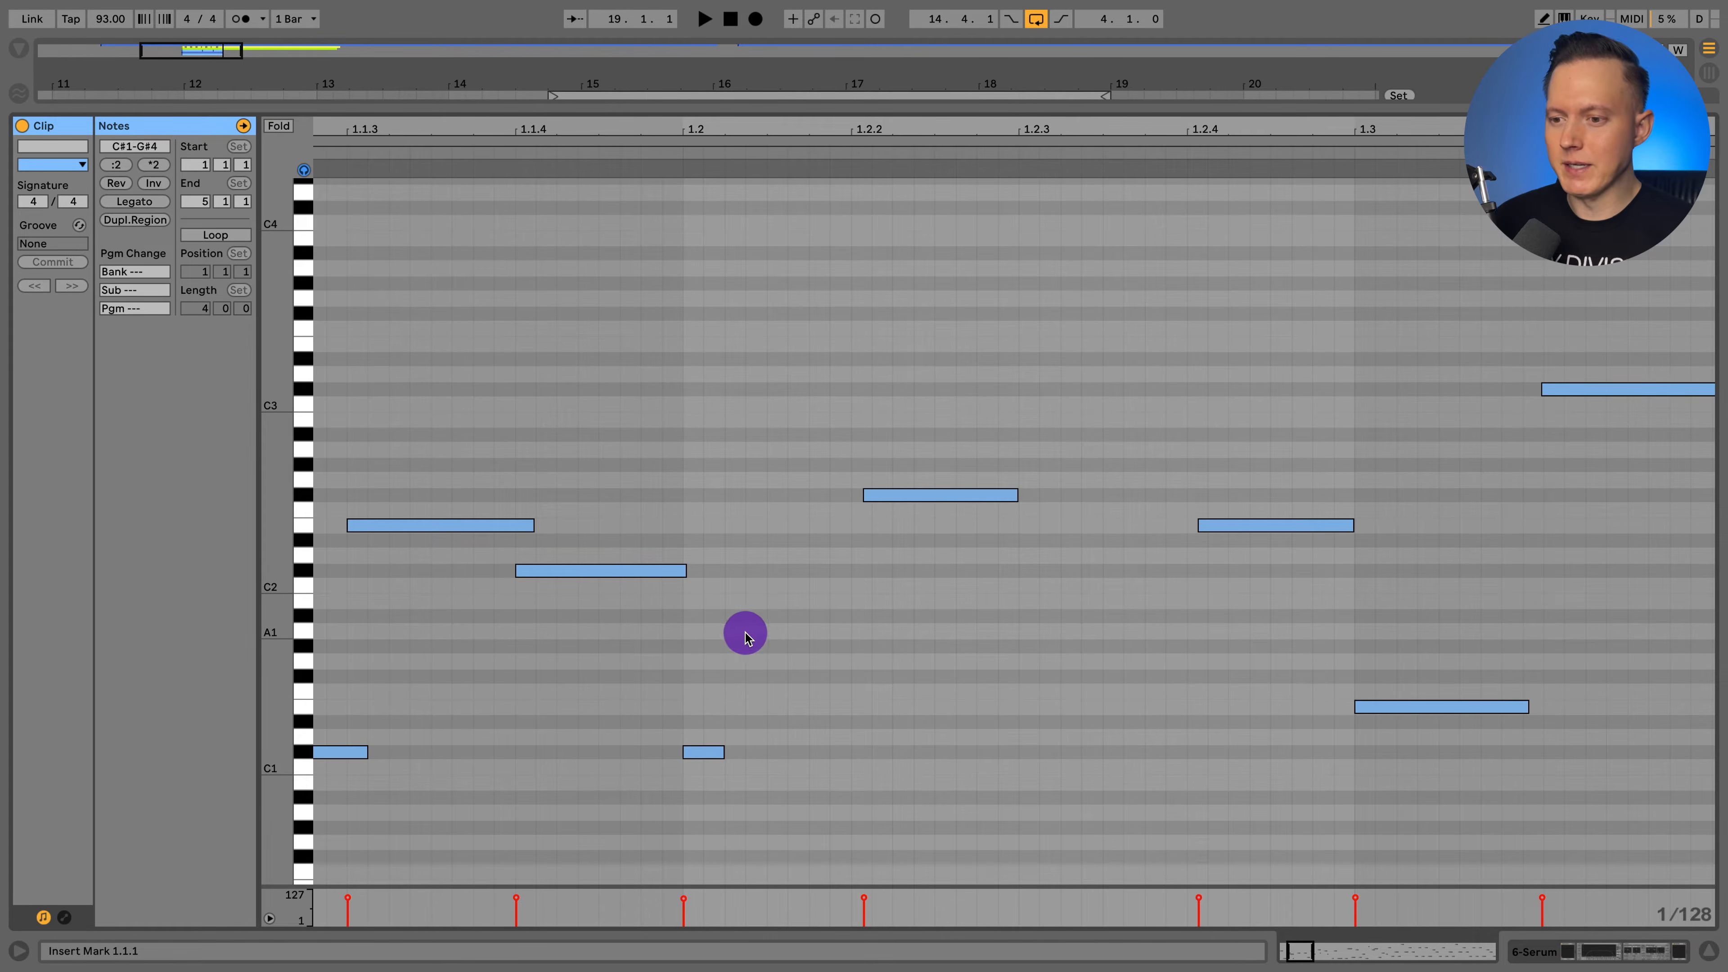
pyautogui.hscroll(2, 748, 636)
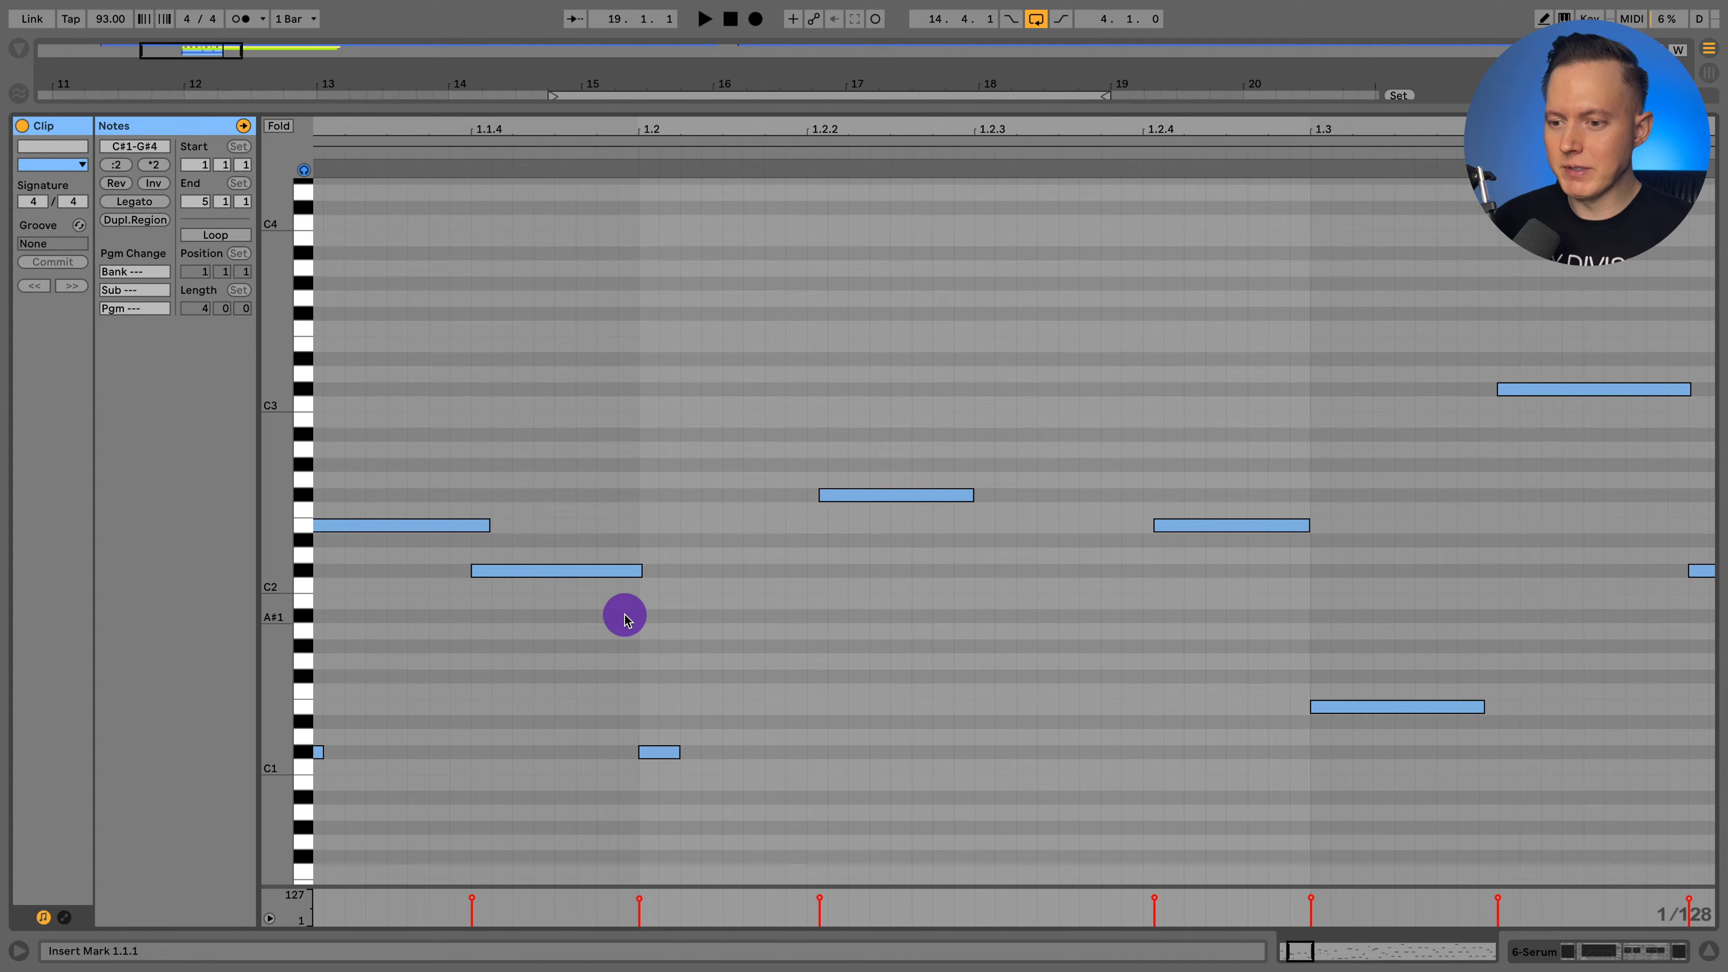
pyautogui.hscroll(5, 625, 612)
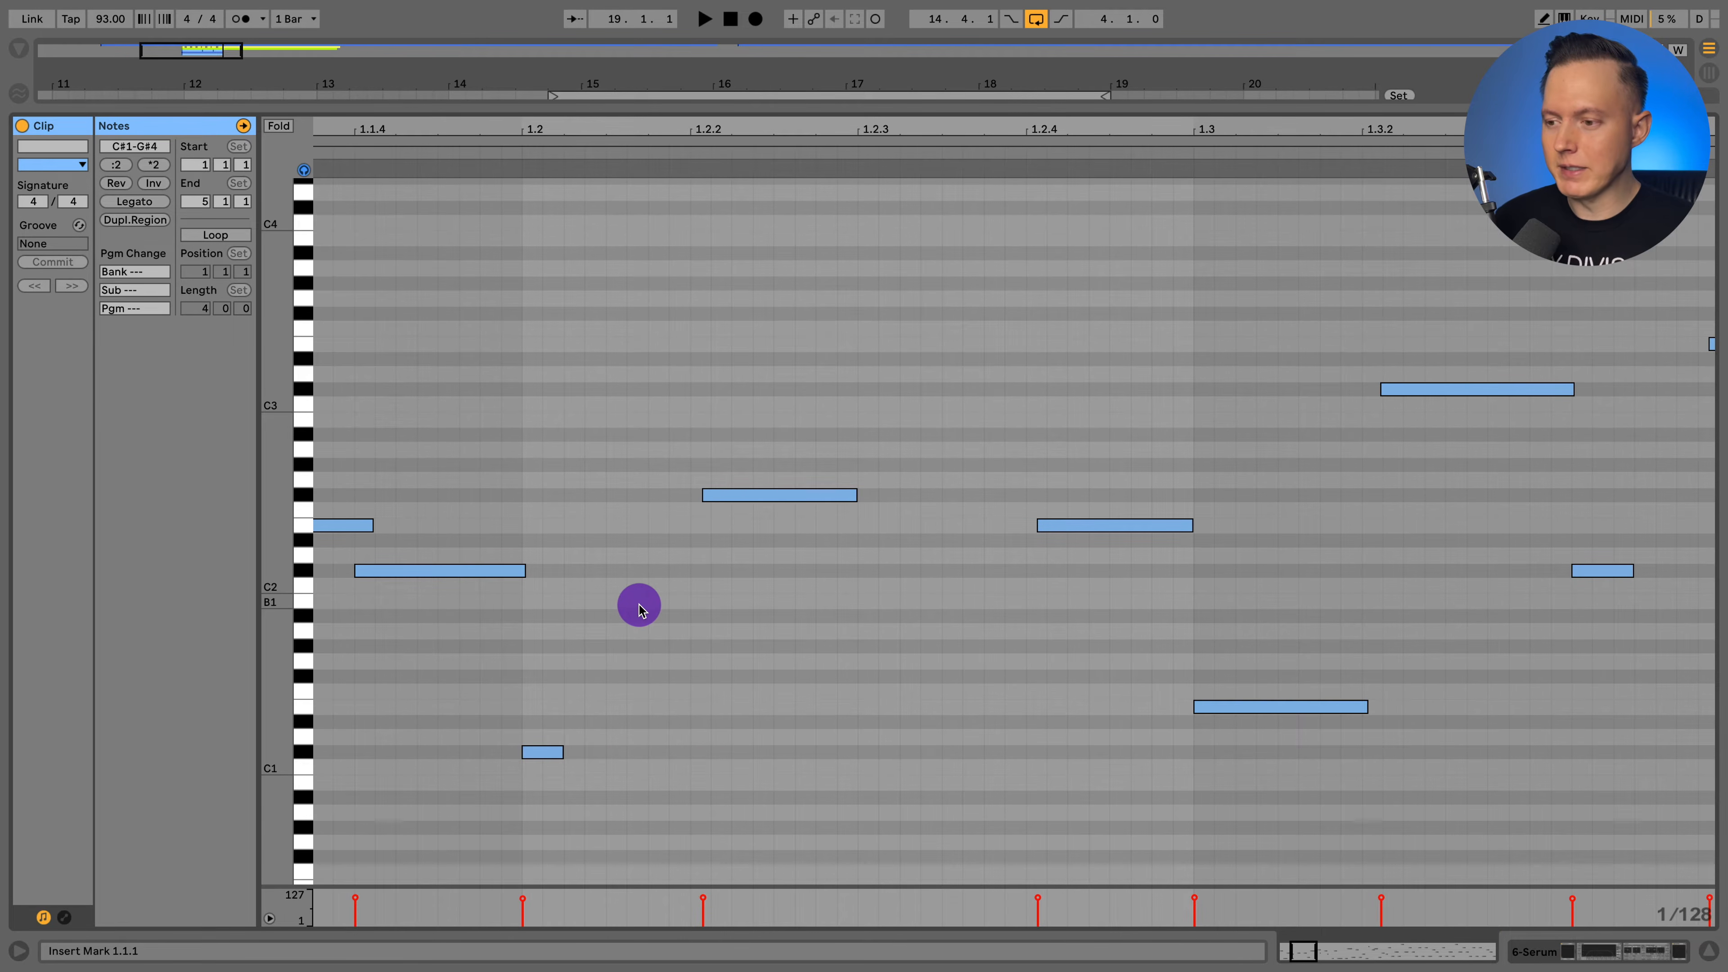
pyautogui.hscroll(20, 640, 608)
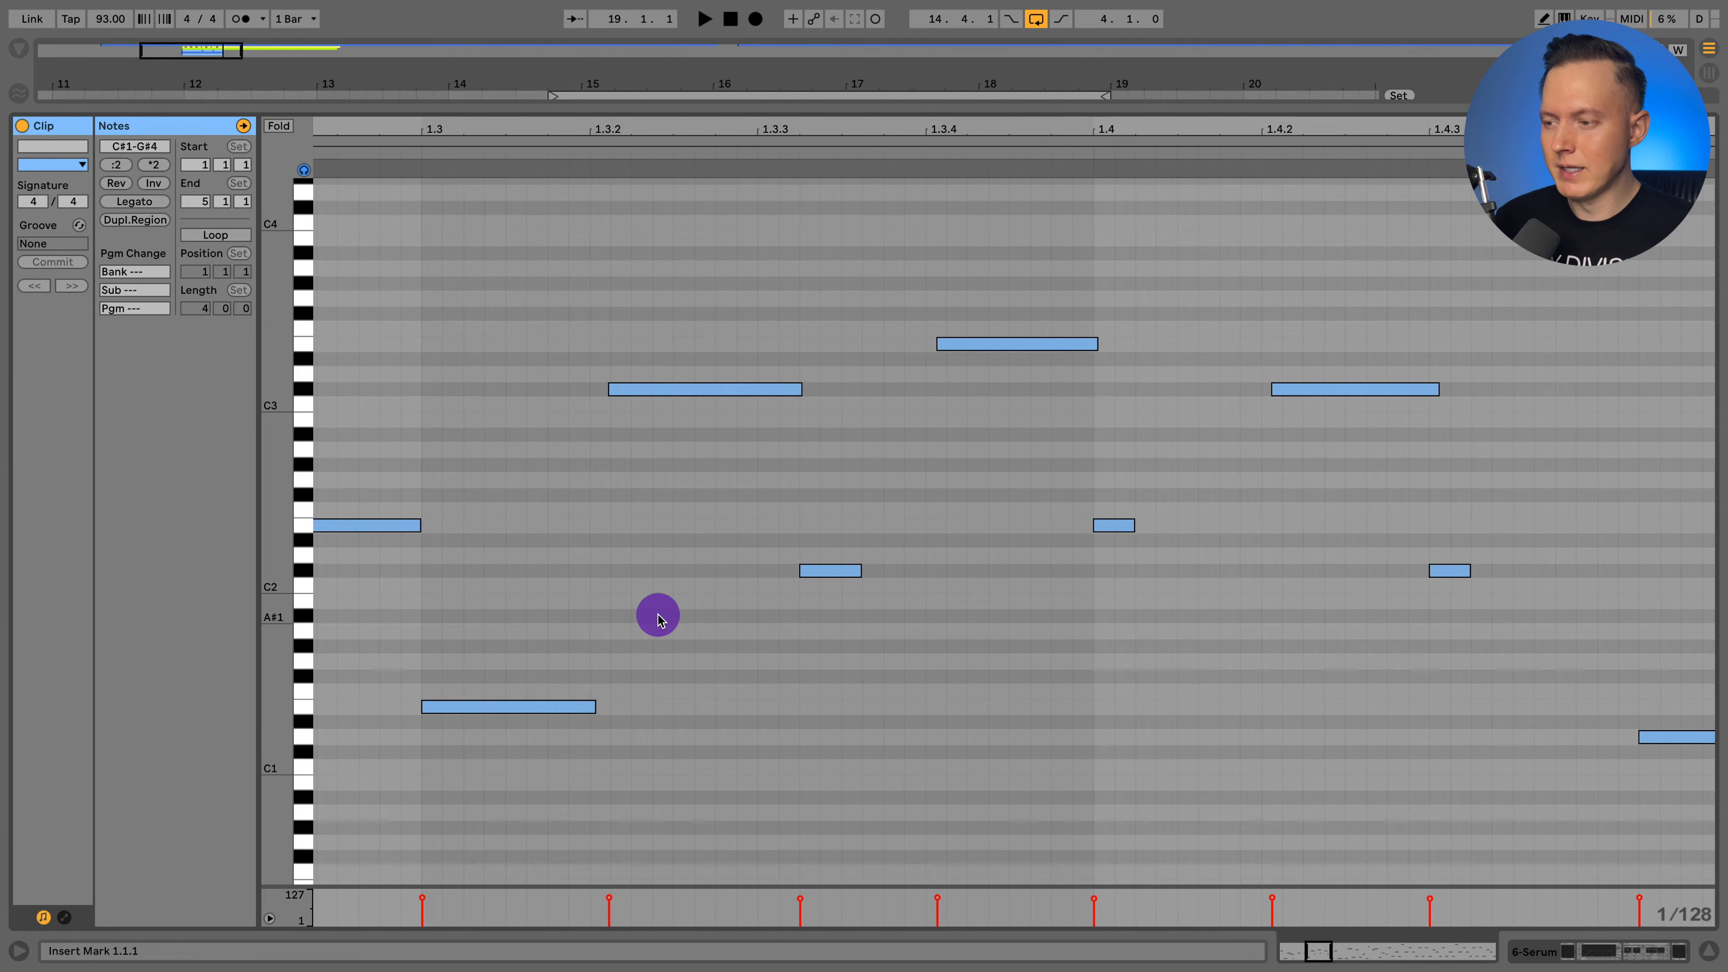
pyautogui.hscroll(3, 656, 616)
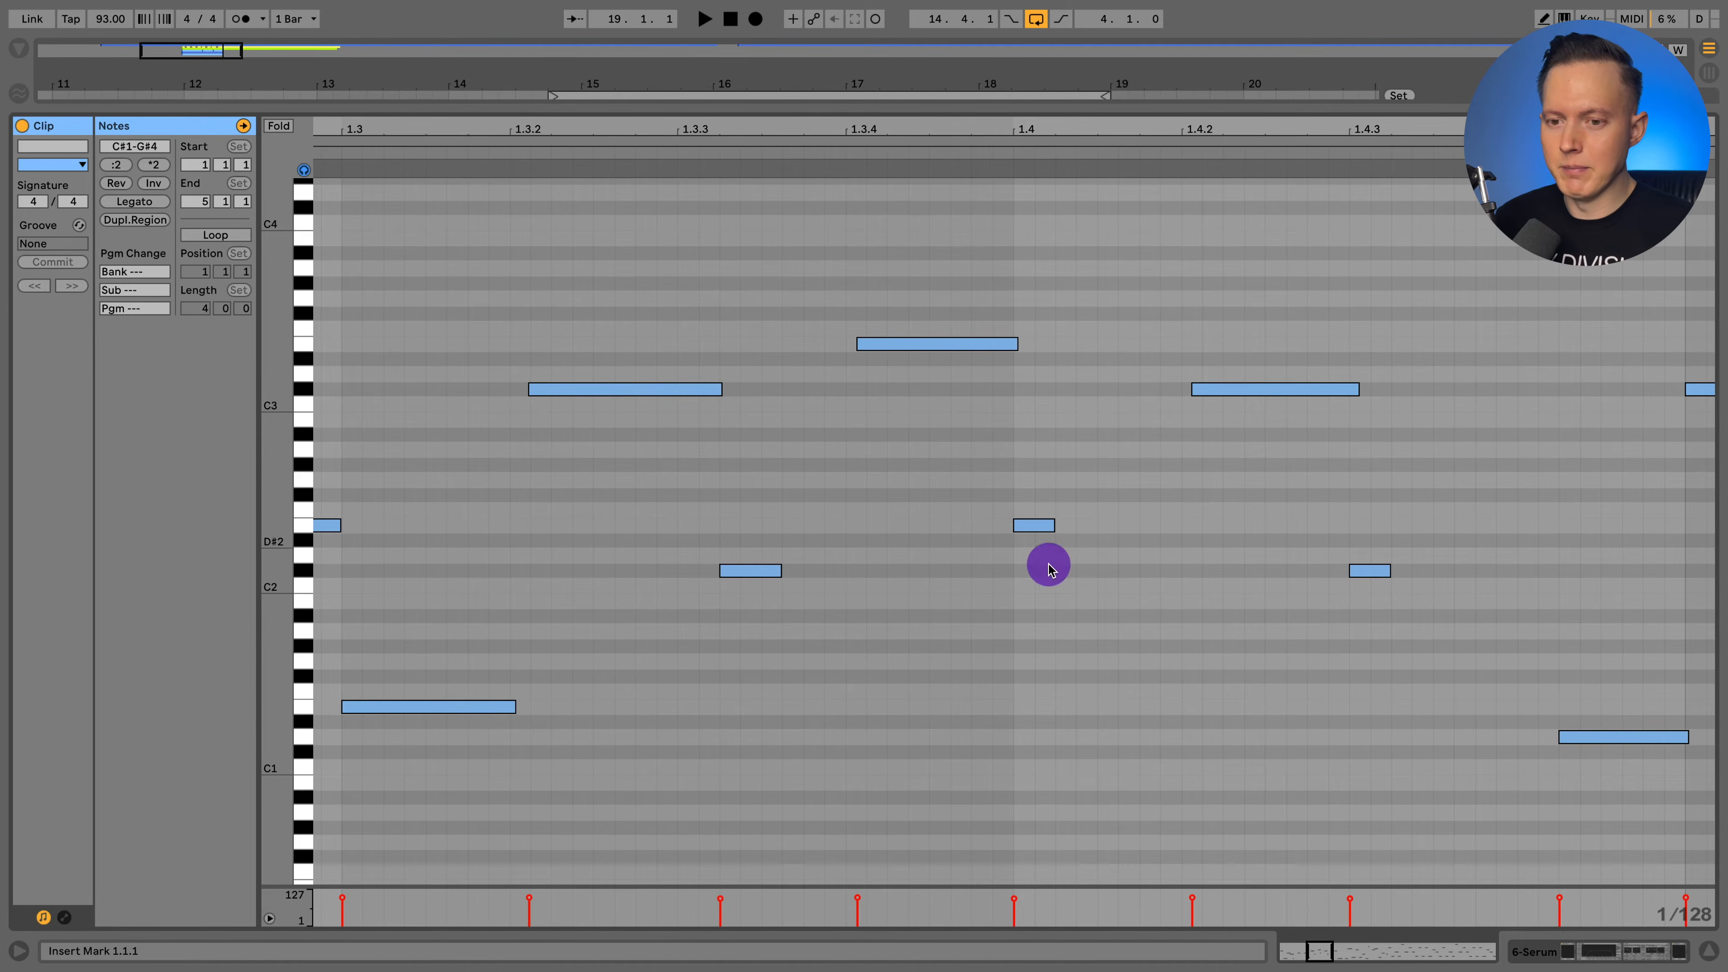
pyautogui.hotkey('ctrl', 'alt', 'l')
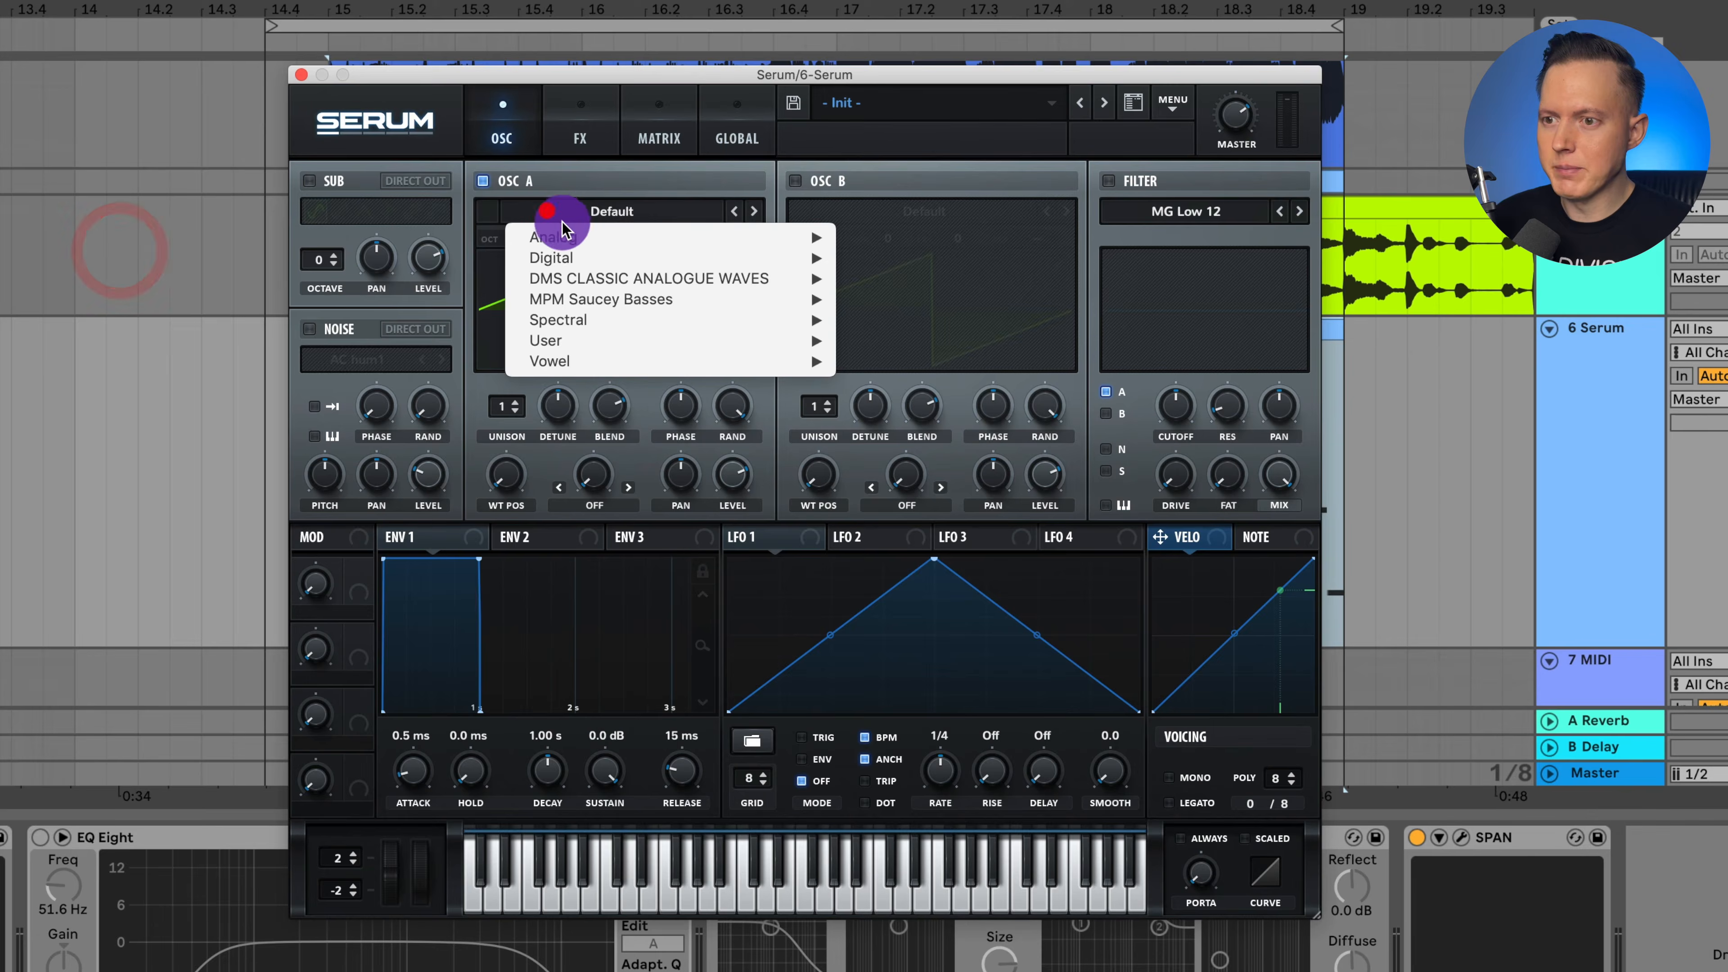
# Set up oscillator A in Serum with the Analog Basic Shapes wavetable at its saw shape and octave -1.
pyautogui.moveTo(629, 237)
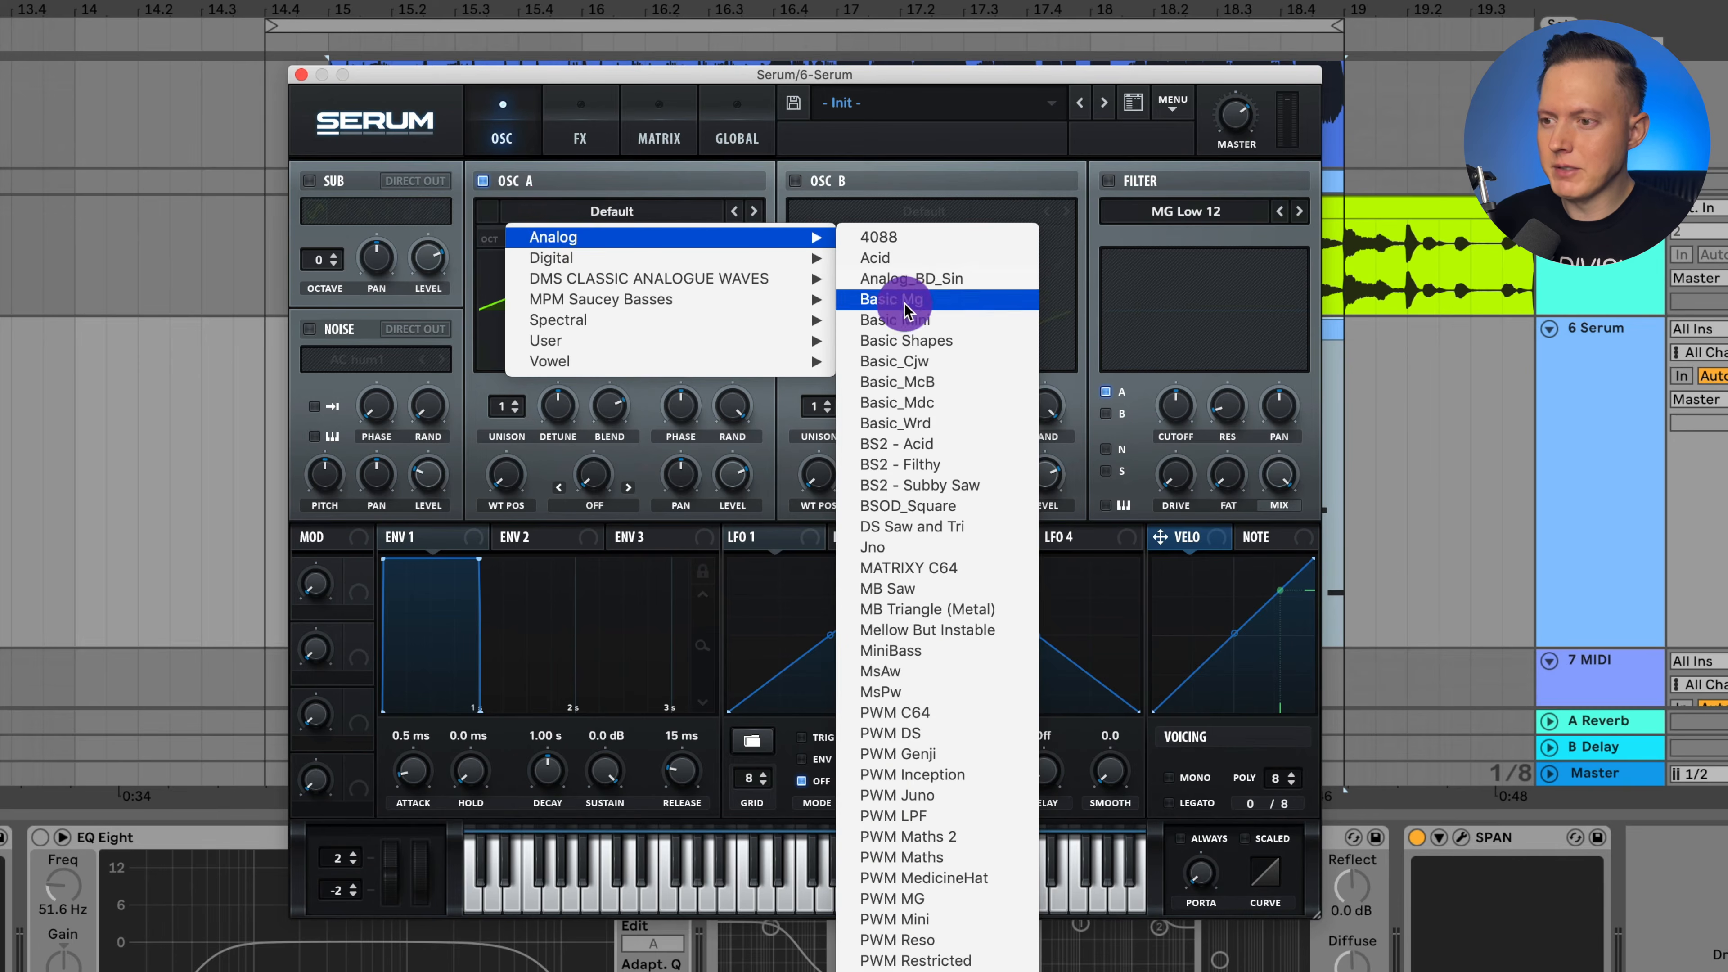
pyautogui.click(920, 347)
pyautogui.moveTo(501, 490); pyautogui.dragTo(503, 411)
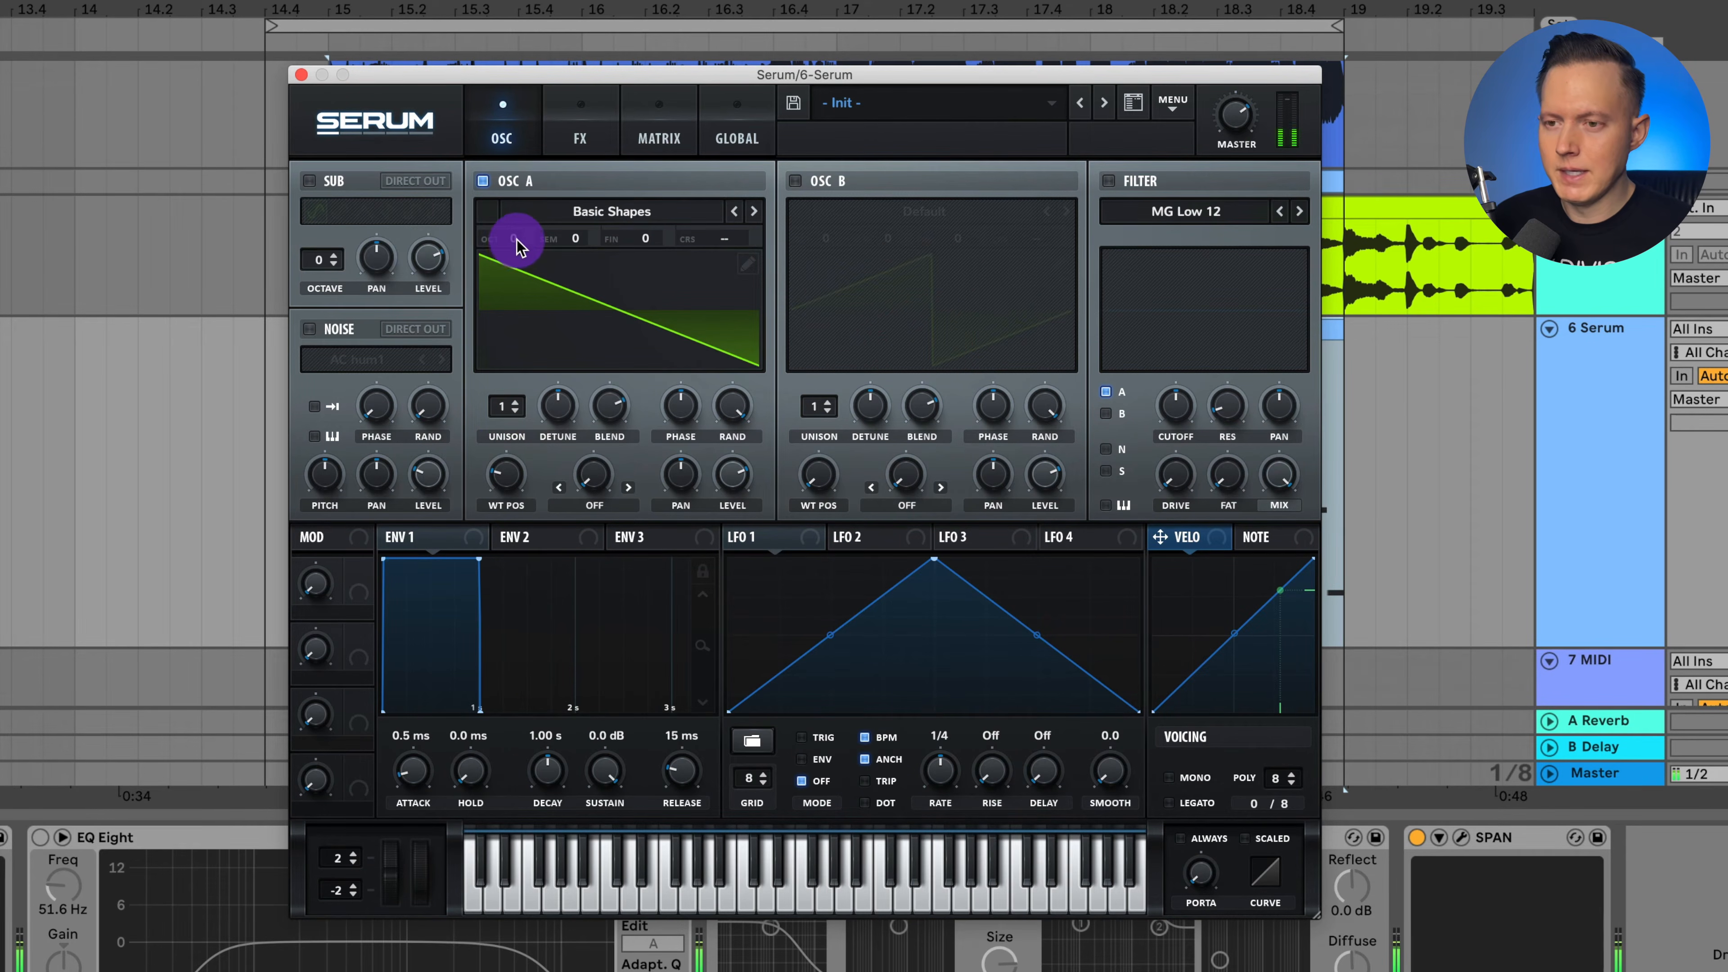
pyautogui.moveTo(517, 255)
pyautogui.moveTo(517, 255); pyautogui.dragTo(511, 278)
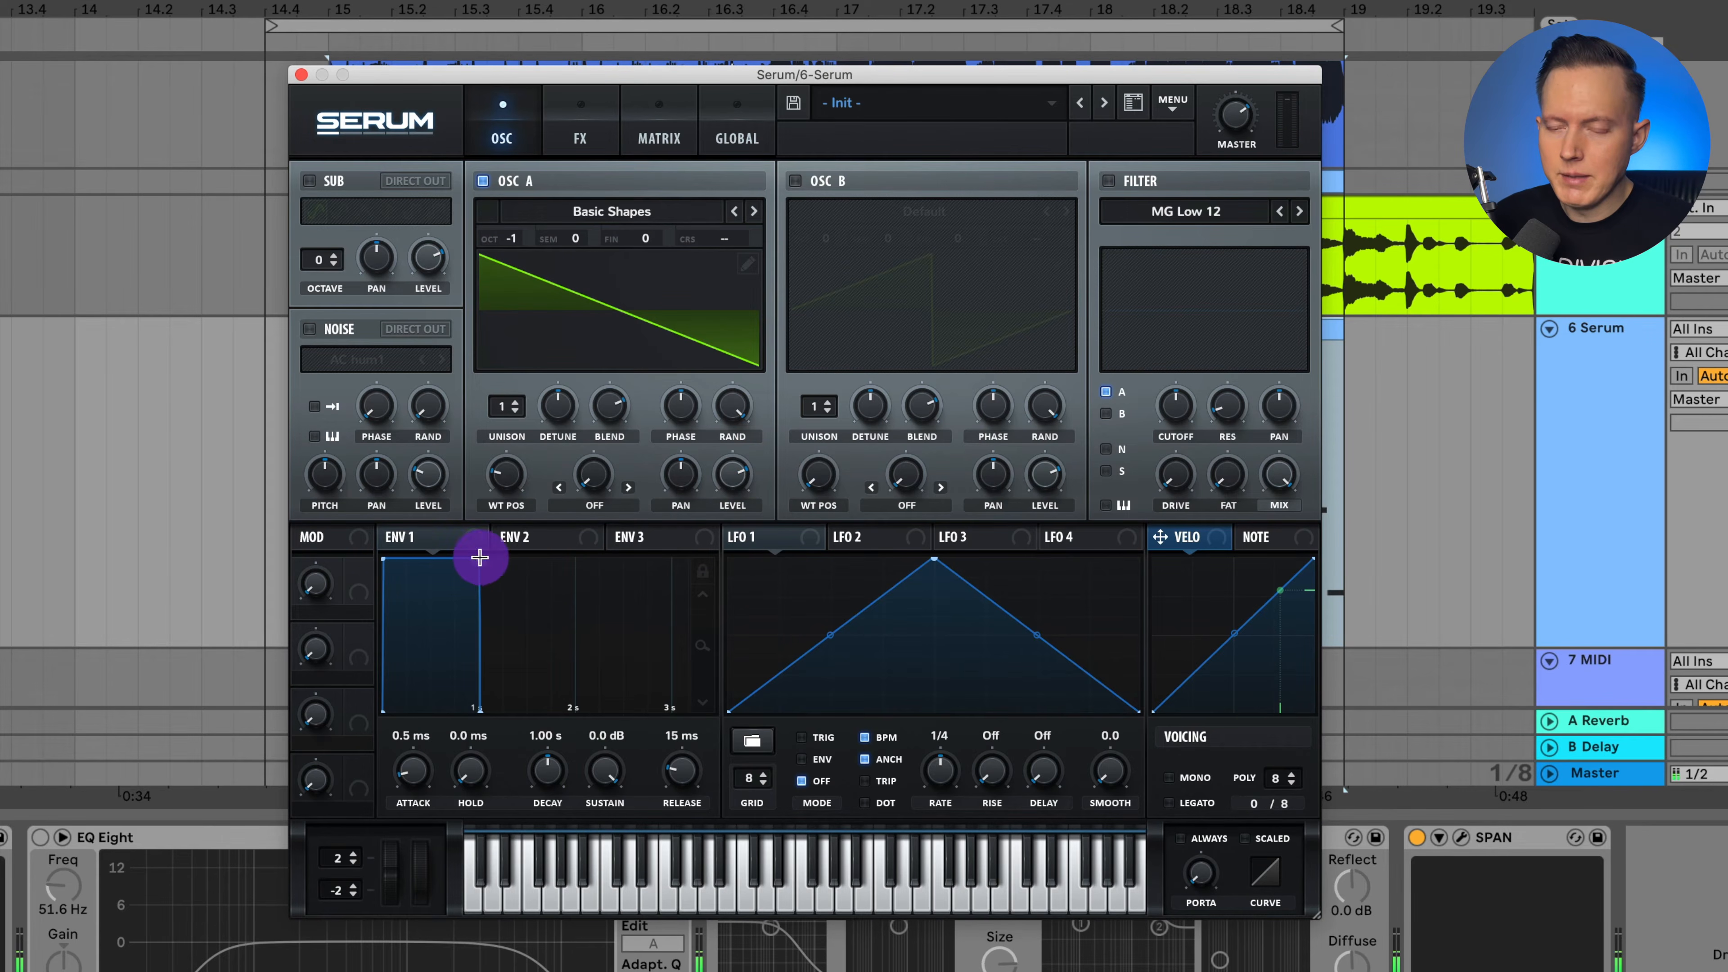
# Shape ENV 1 with 23 ms attack, 1.04 s decay, -∞ dB sustain, 21 ms release and a steeper decay curve.
pyautogui.moveTo(480, 559); pyautogui.dragTo(480, 738)
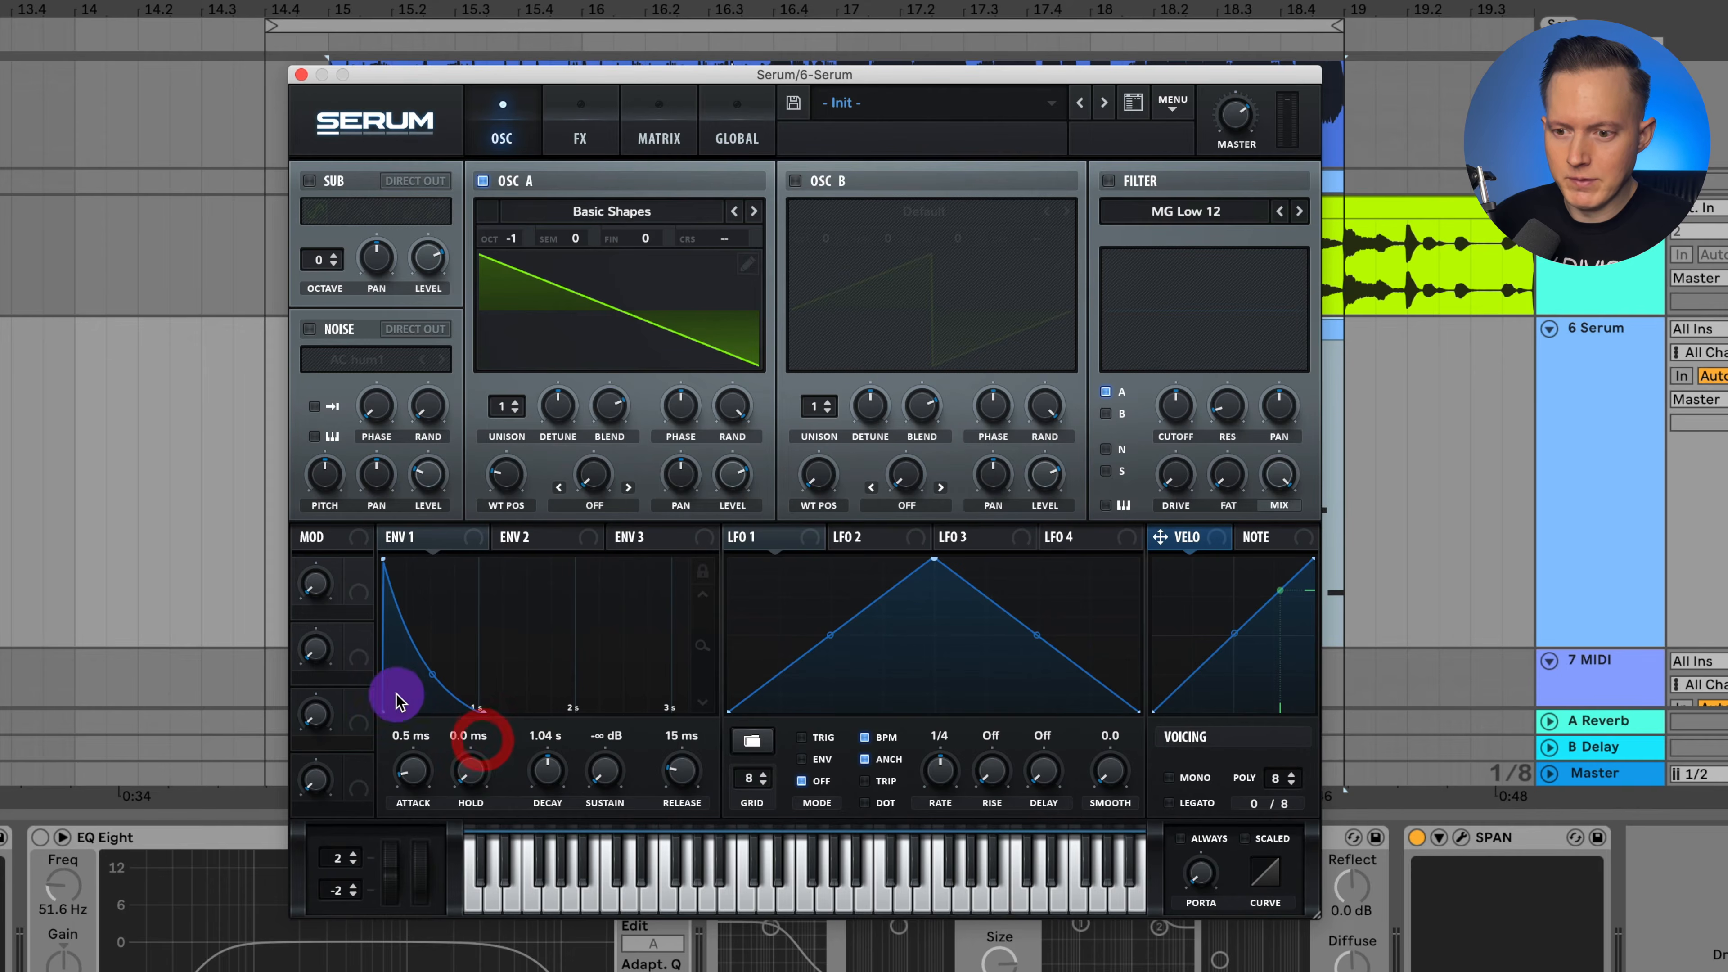
pyautogui.click(427, 757)
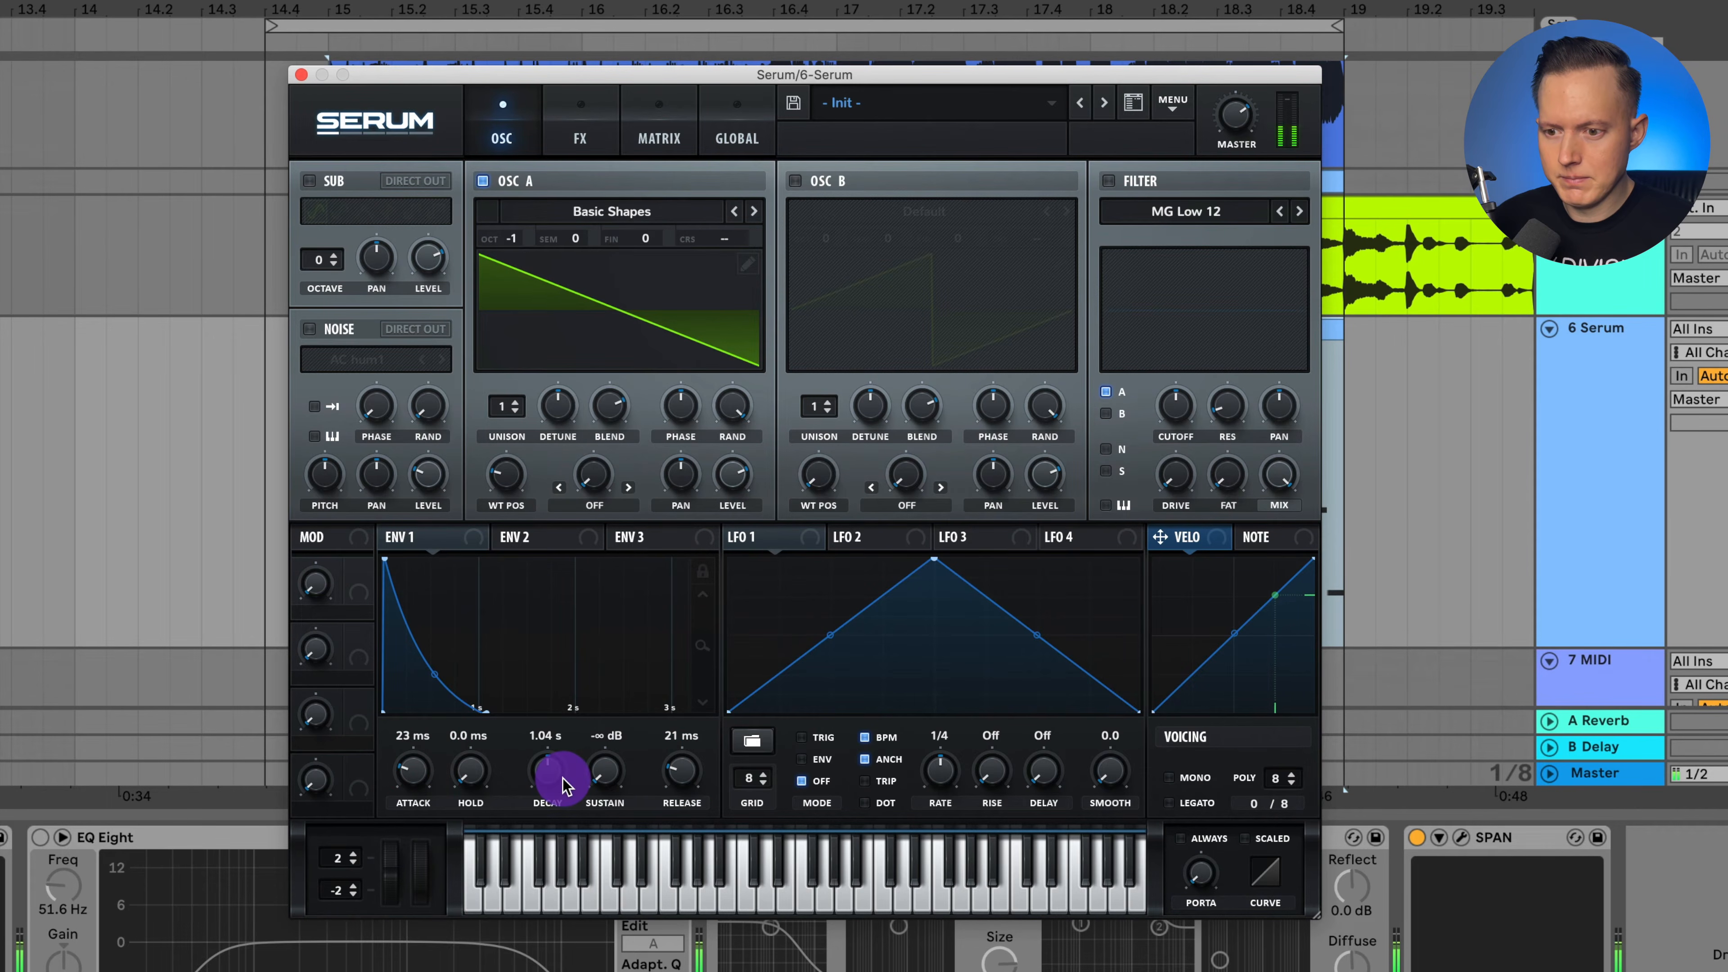
pyautogui.click(433, 678)
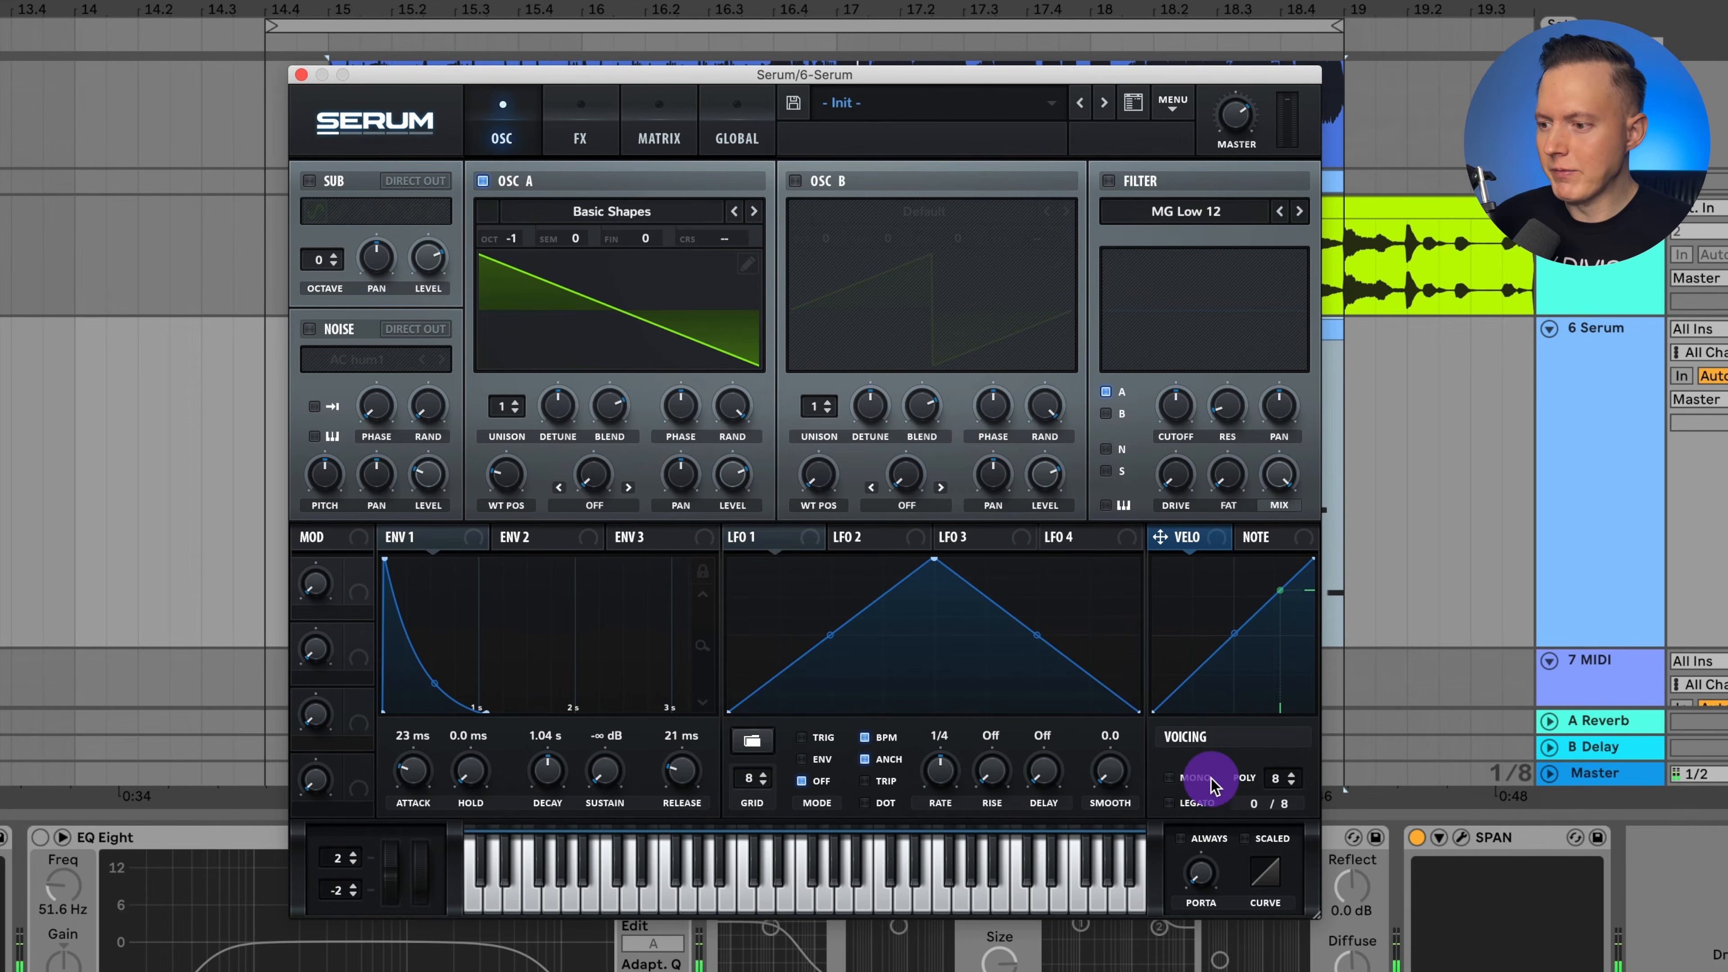
# Switch the Serum voicing to mono and adjust the portamento amount.
pyautogui.click(1192, 781)
pyautogui.moveTo(1201, 874); pyautogui.dragTo(1220, 810)
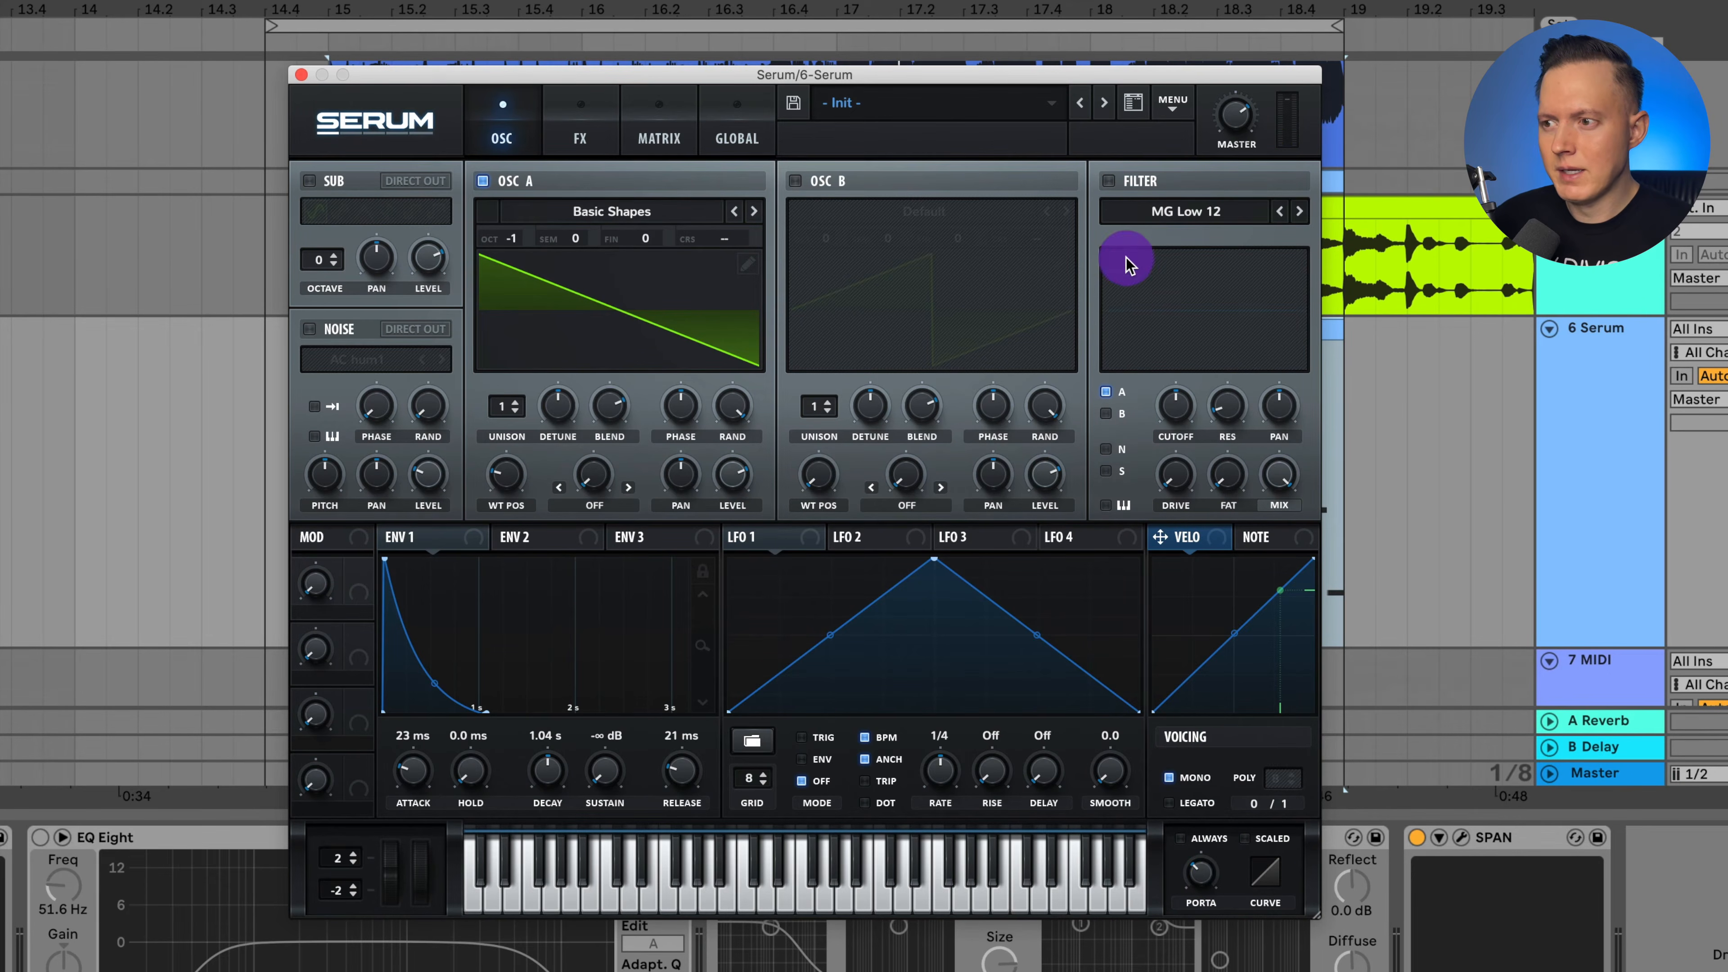
# Enable Serum's filter for oscillator A as MG Low 6 with raised resonance and some drive.
pyautogui.click(1108, 181)
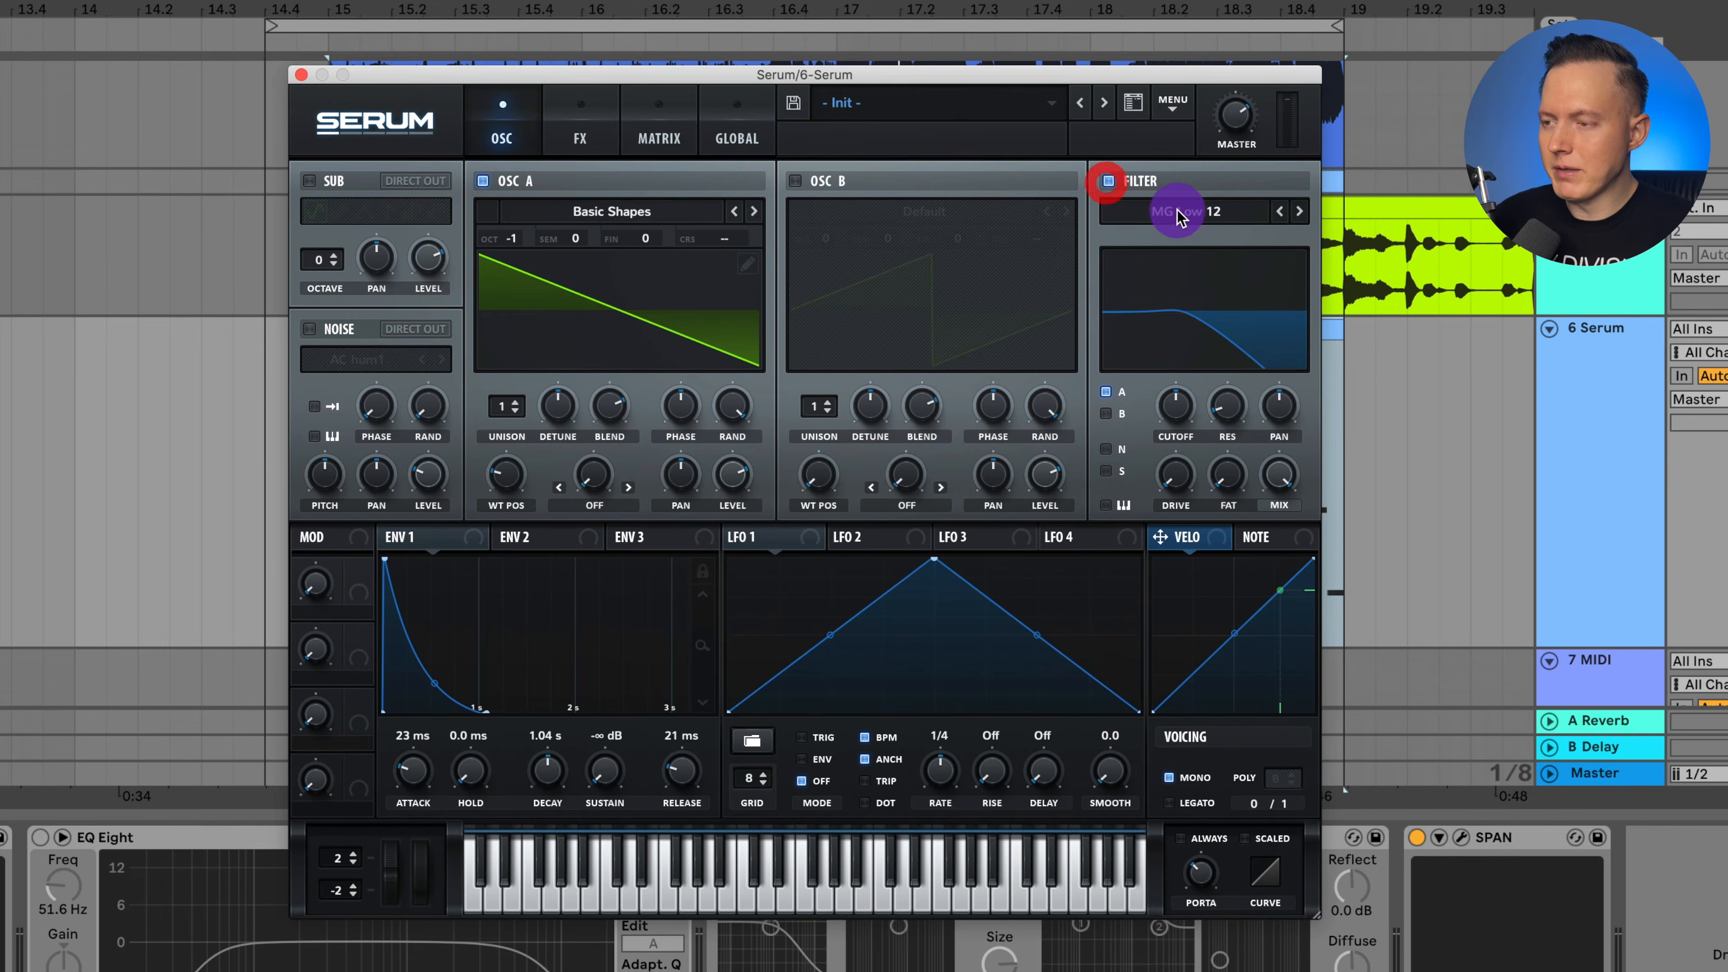
pyautogui.click(1280, 215)
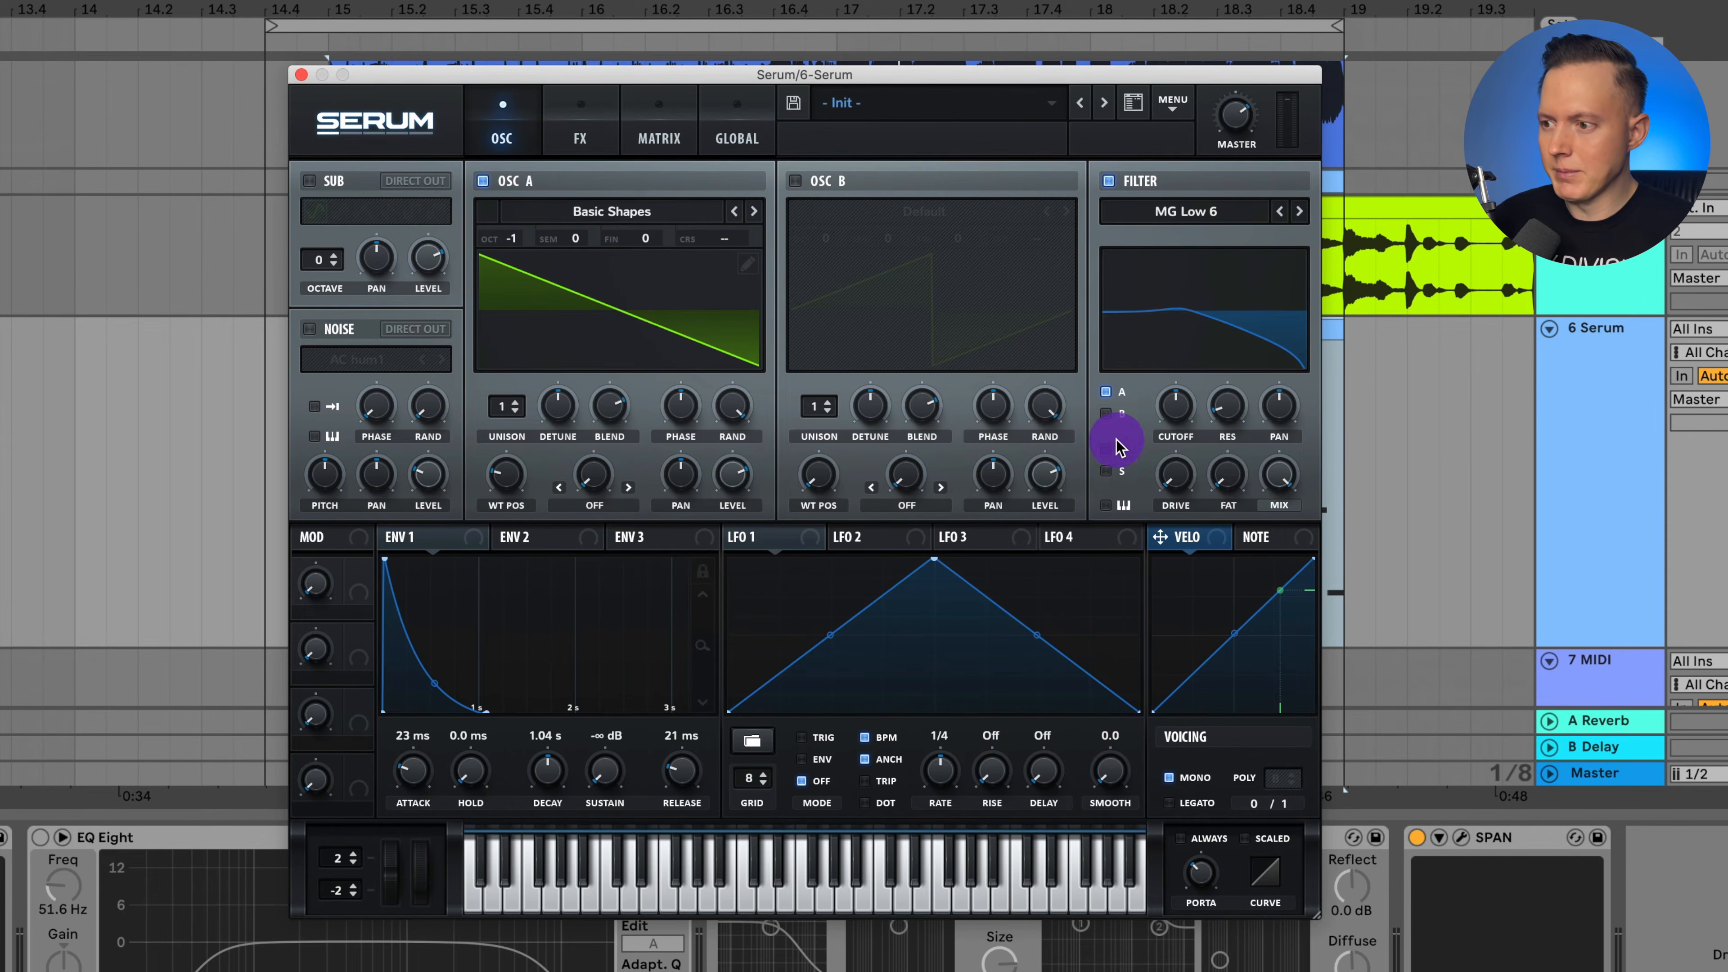
pyautogui.moveTo(1236, 417); pyautogui.dragTo(1245, 323)
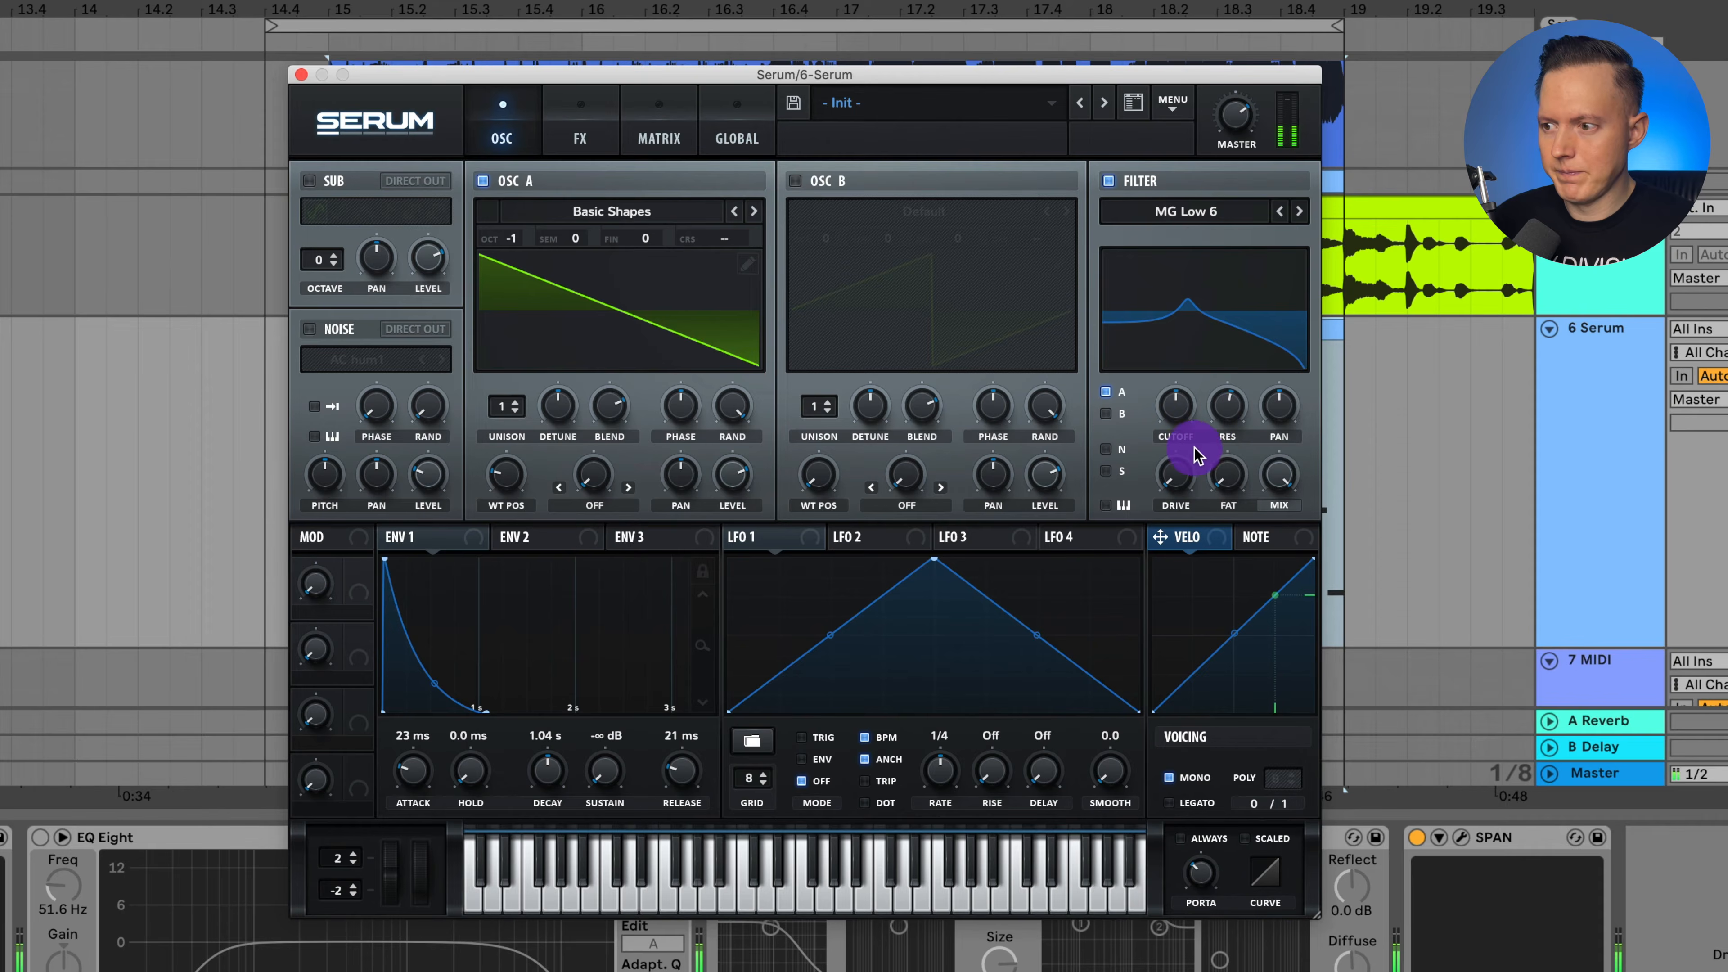
pyautogui.moveTo(1184, 491); pyautogui.dragTo(1184, 439)
# Modulate a lowered filter cutoff with ENV 1 and set the filter resonance to 58%.
pyautogui.moveTo(452, 538); pyautogui.dragTo(1157, 392)
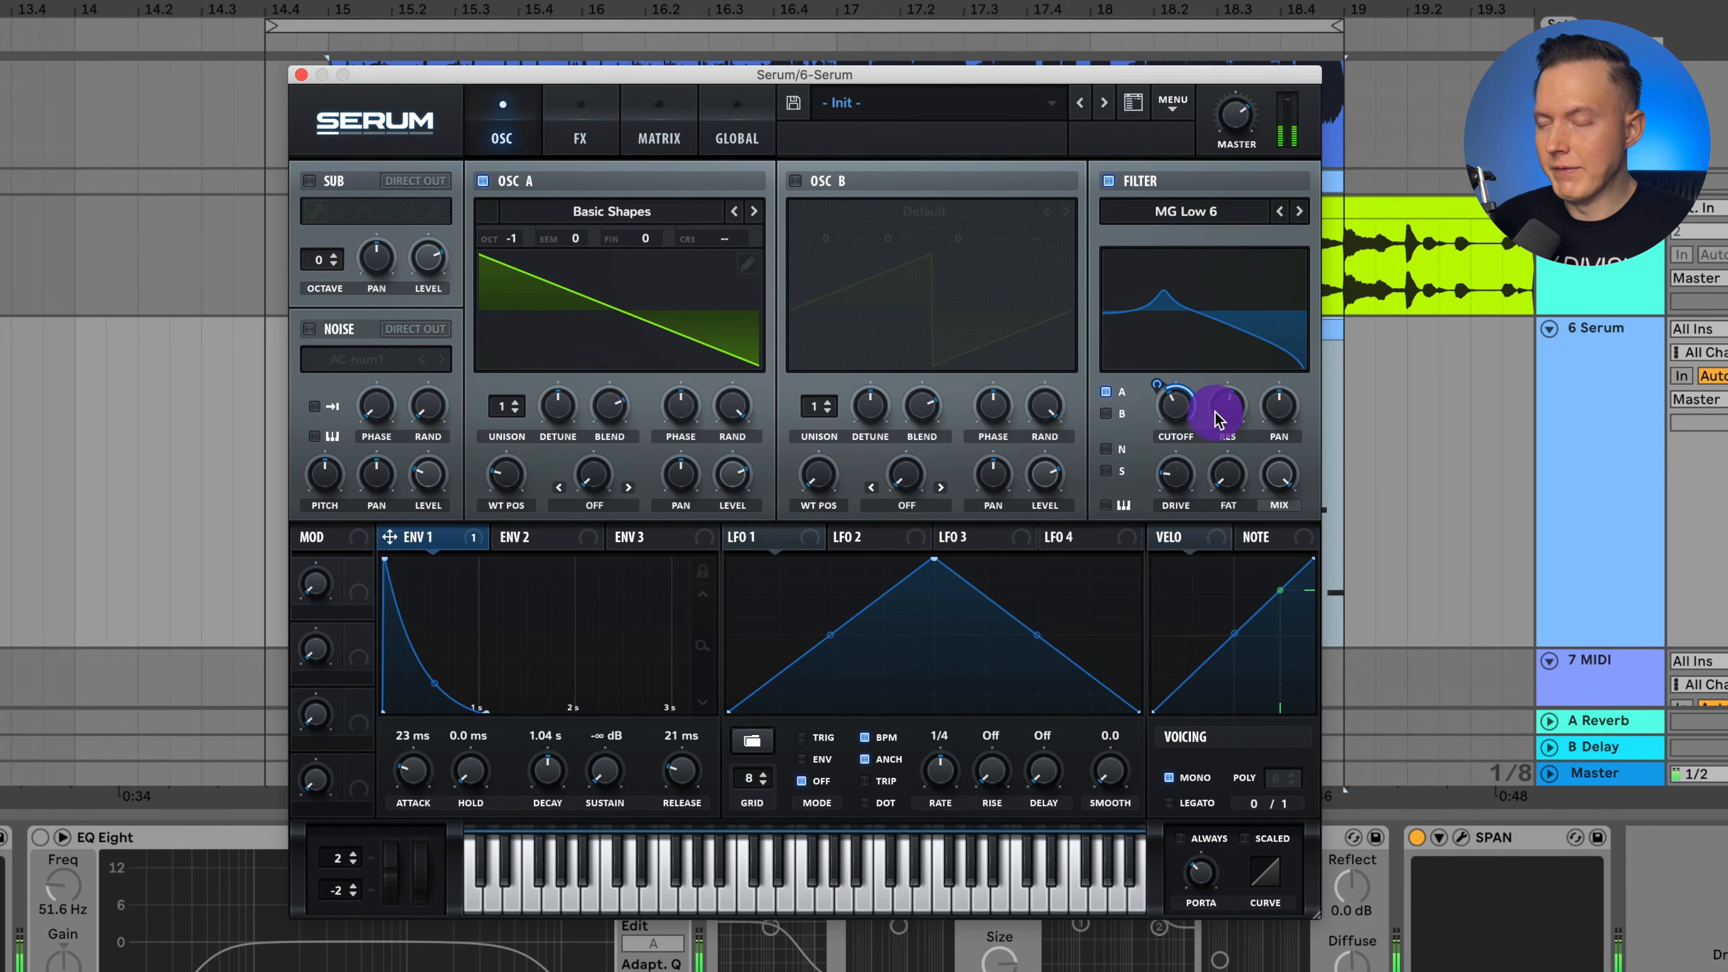
pyautogui.moveTo(1224, 412)
pyautogui.moveTo(1234, 401)
pyautogui.mouseDown()
pyautogui.moveTo(1243, 346)
pyautogui.moveTo(1245, 429)
pyautogui.mouseUp()
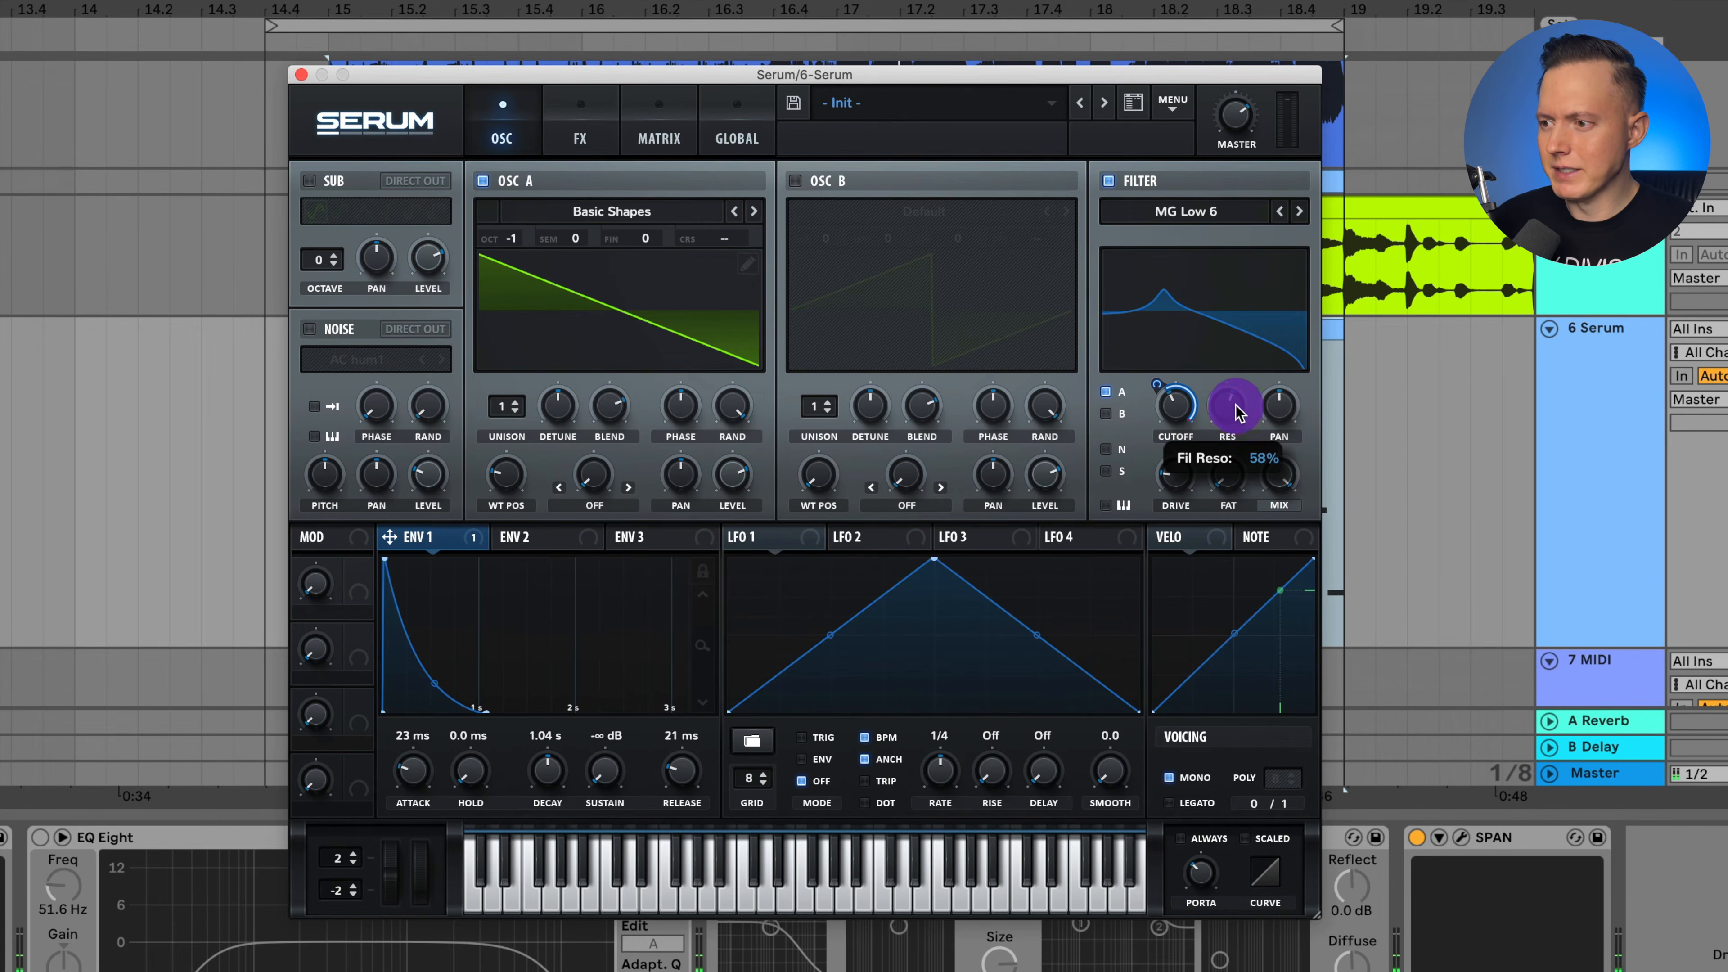
# Try the MG Low 12 and MG Low 24 filter types and step back through the types.
pyautogui.click(1300, 211)
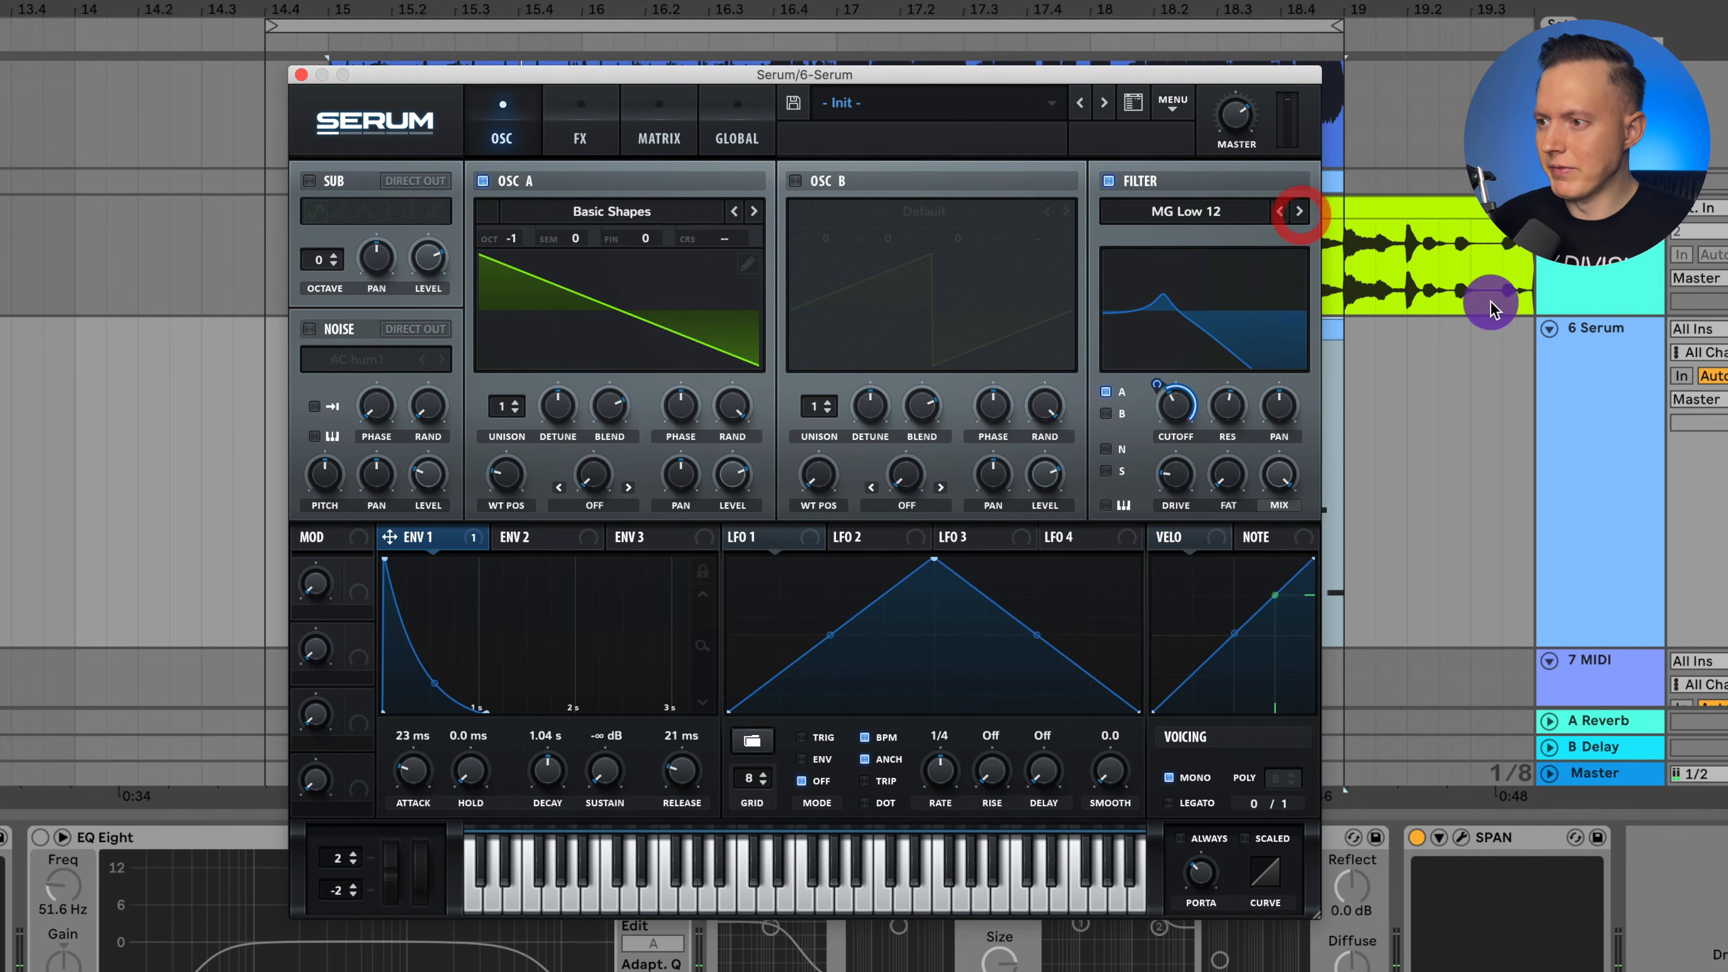
pyautogui.click(1298, 214)
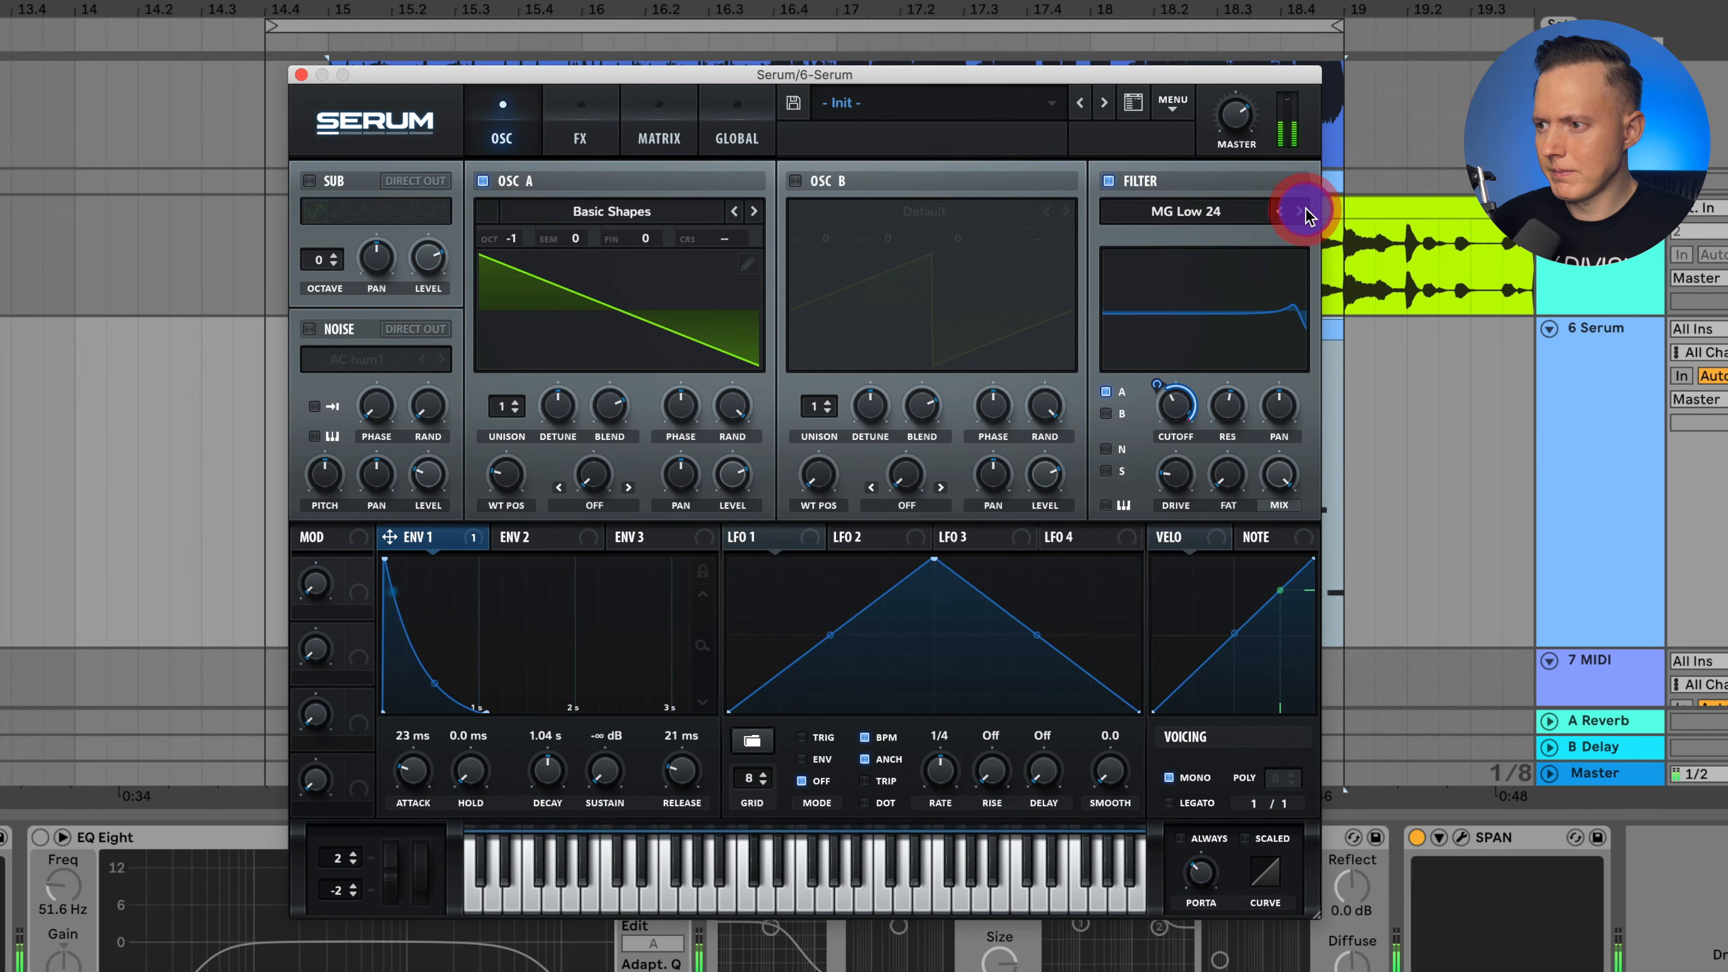
pyautogui.click(1281, 214)
pyautogui.click(1280, 214)
pyautogui.click(1280, 213)
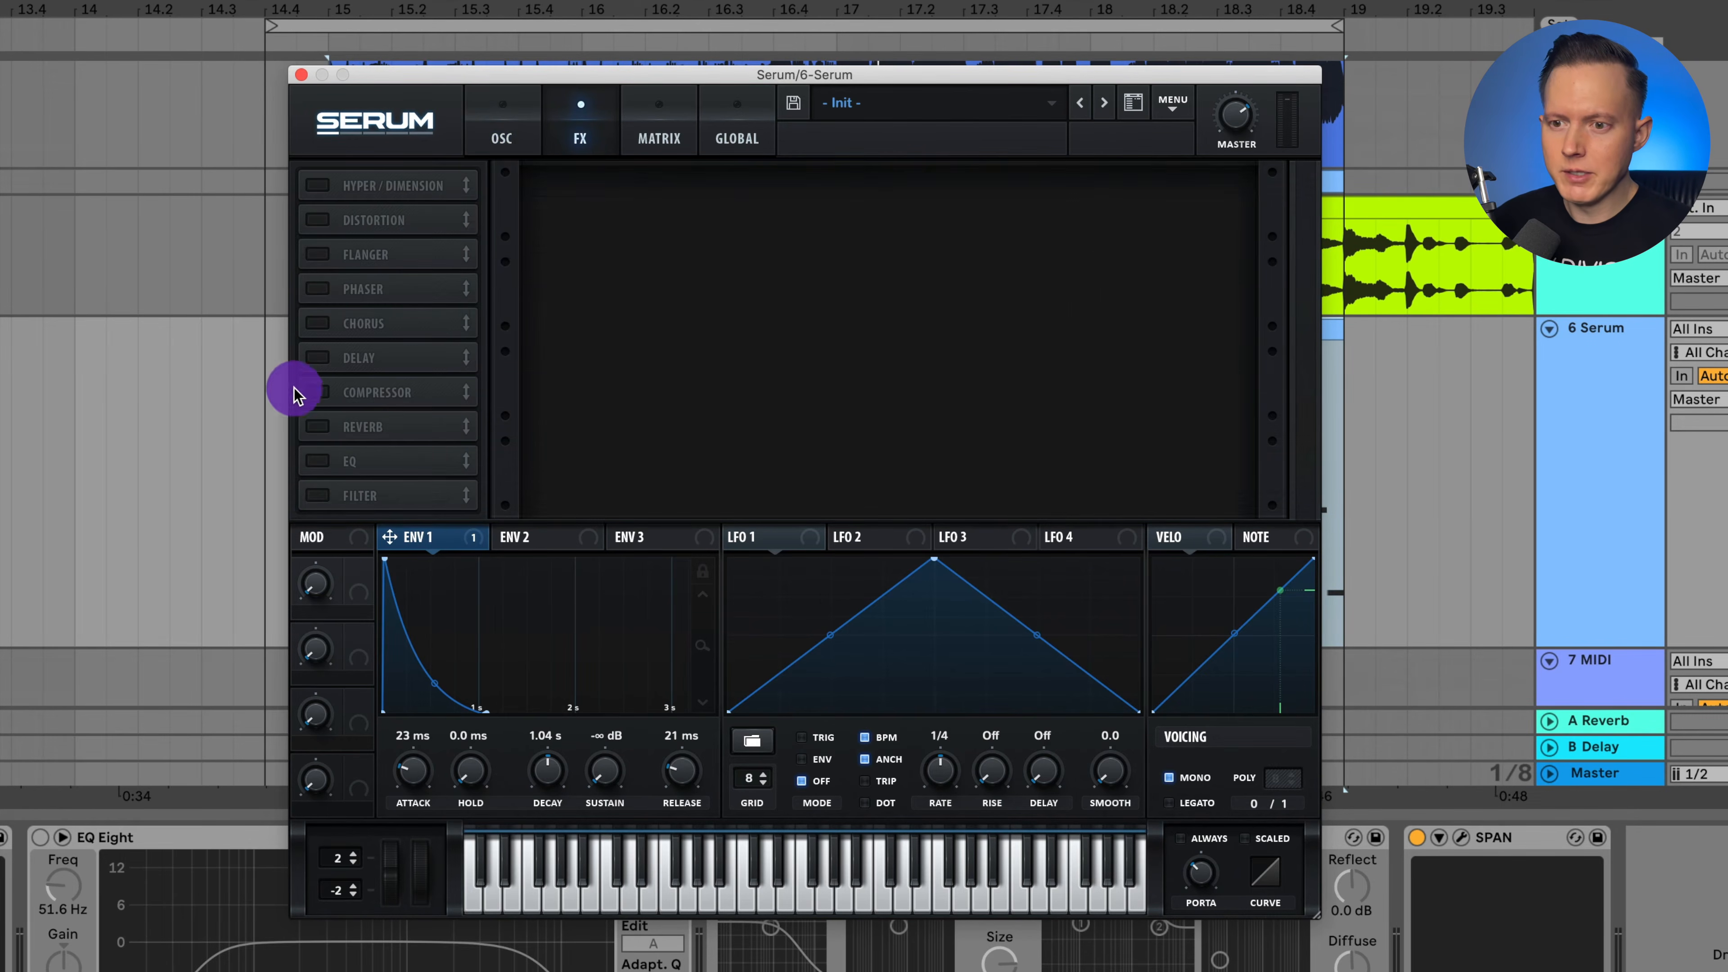
# Enable Serum's compressor effect and turn on its multiband mode.
pyautogui.click(297, 393)
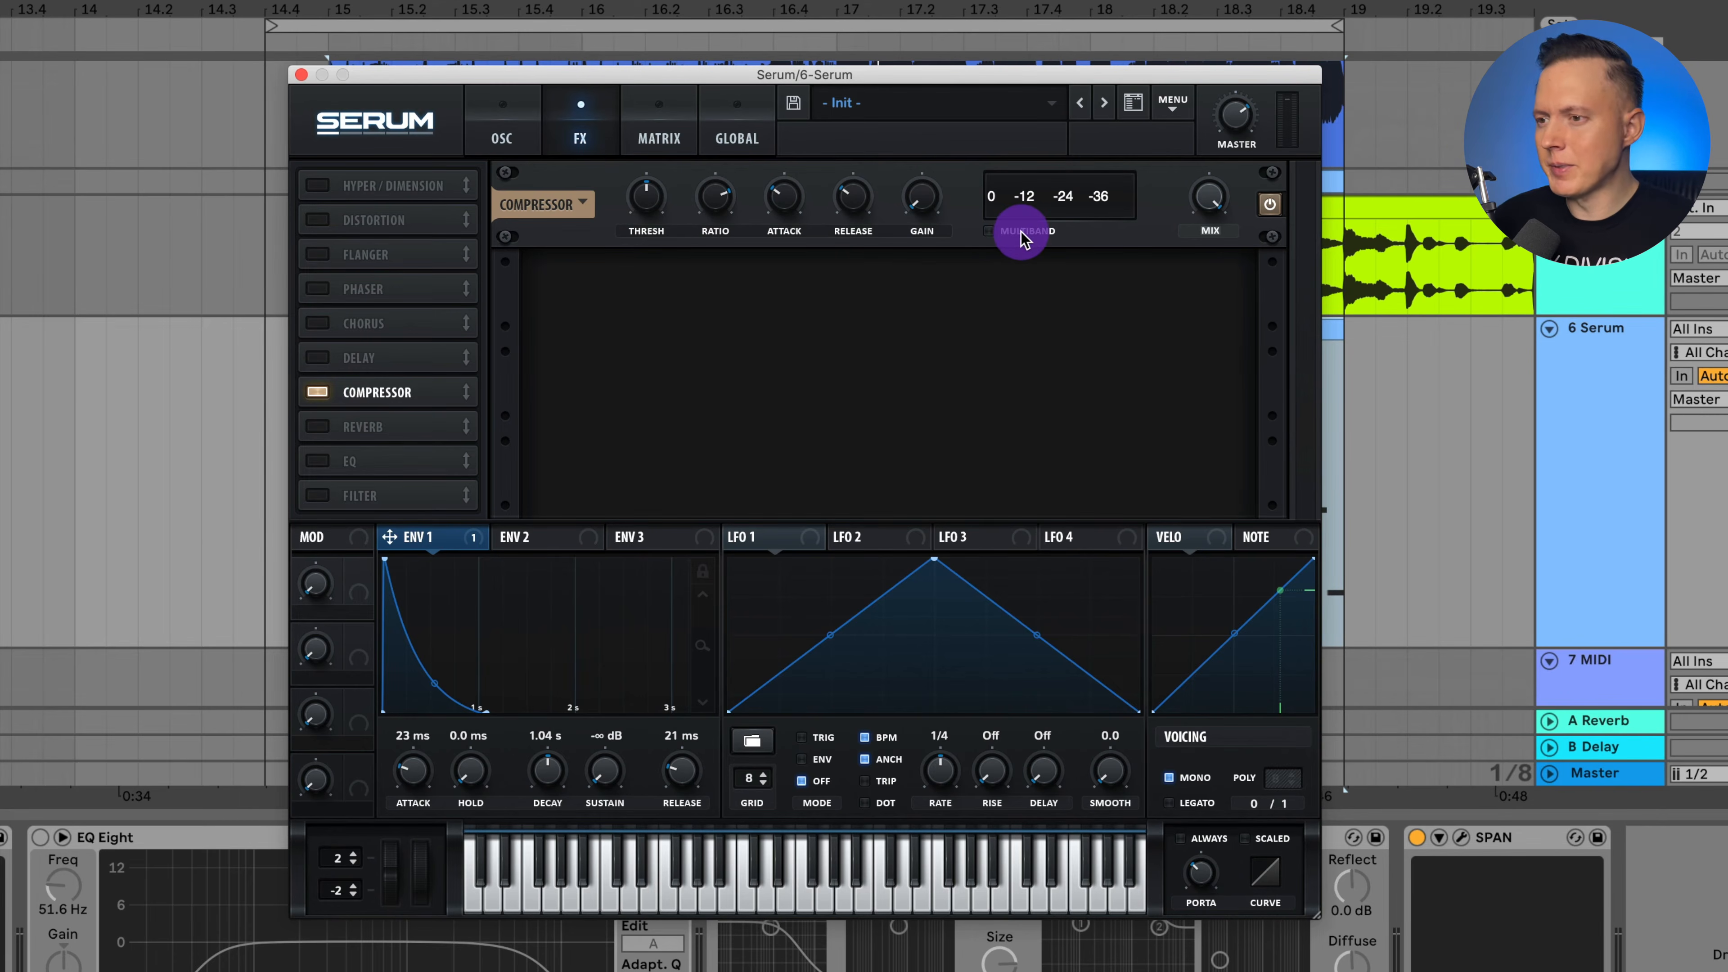
pyautogui.click(988, 232)
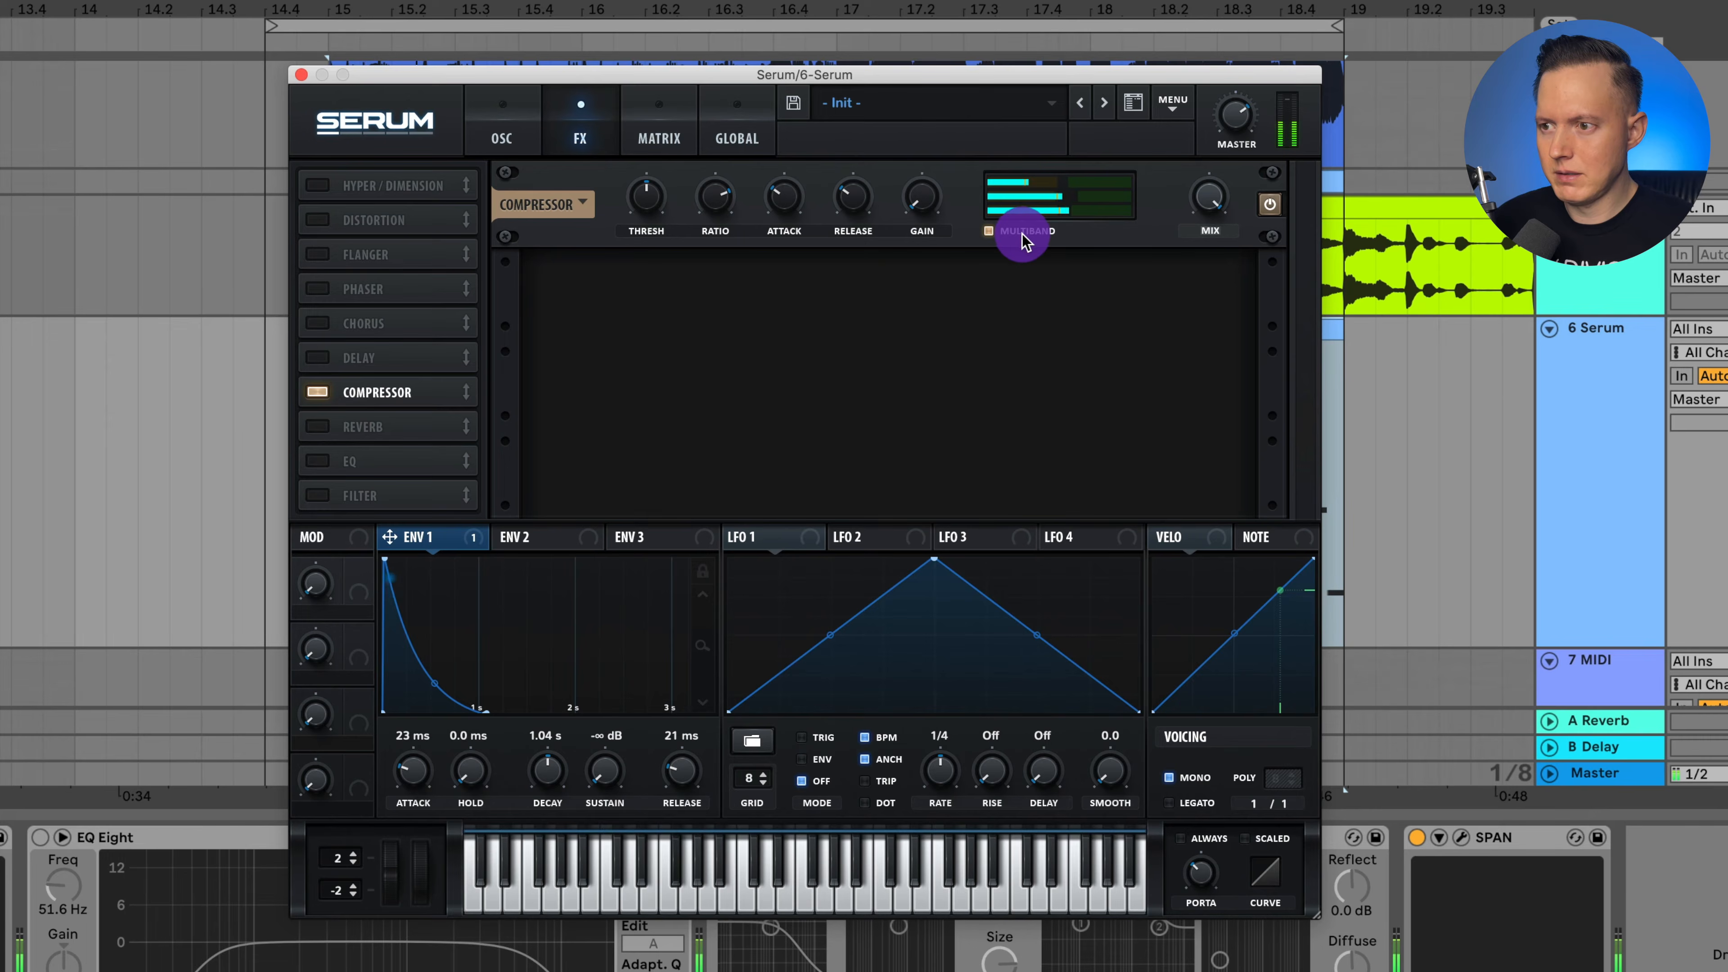
# Switch the compressor's multiband mode off and back on to compare the sound.
pyautogui.click(989, 232)
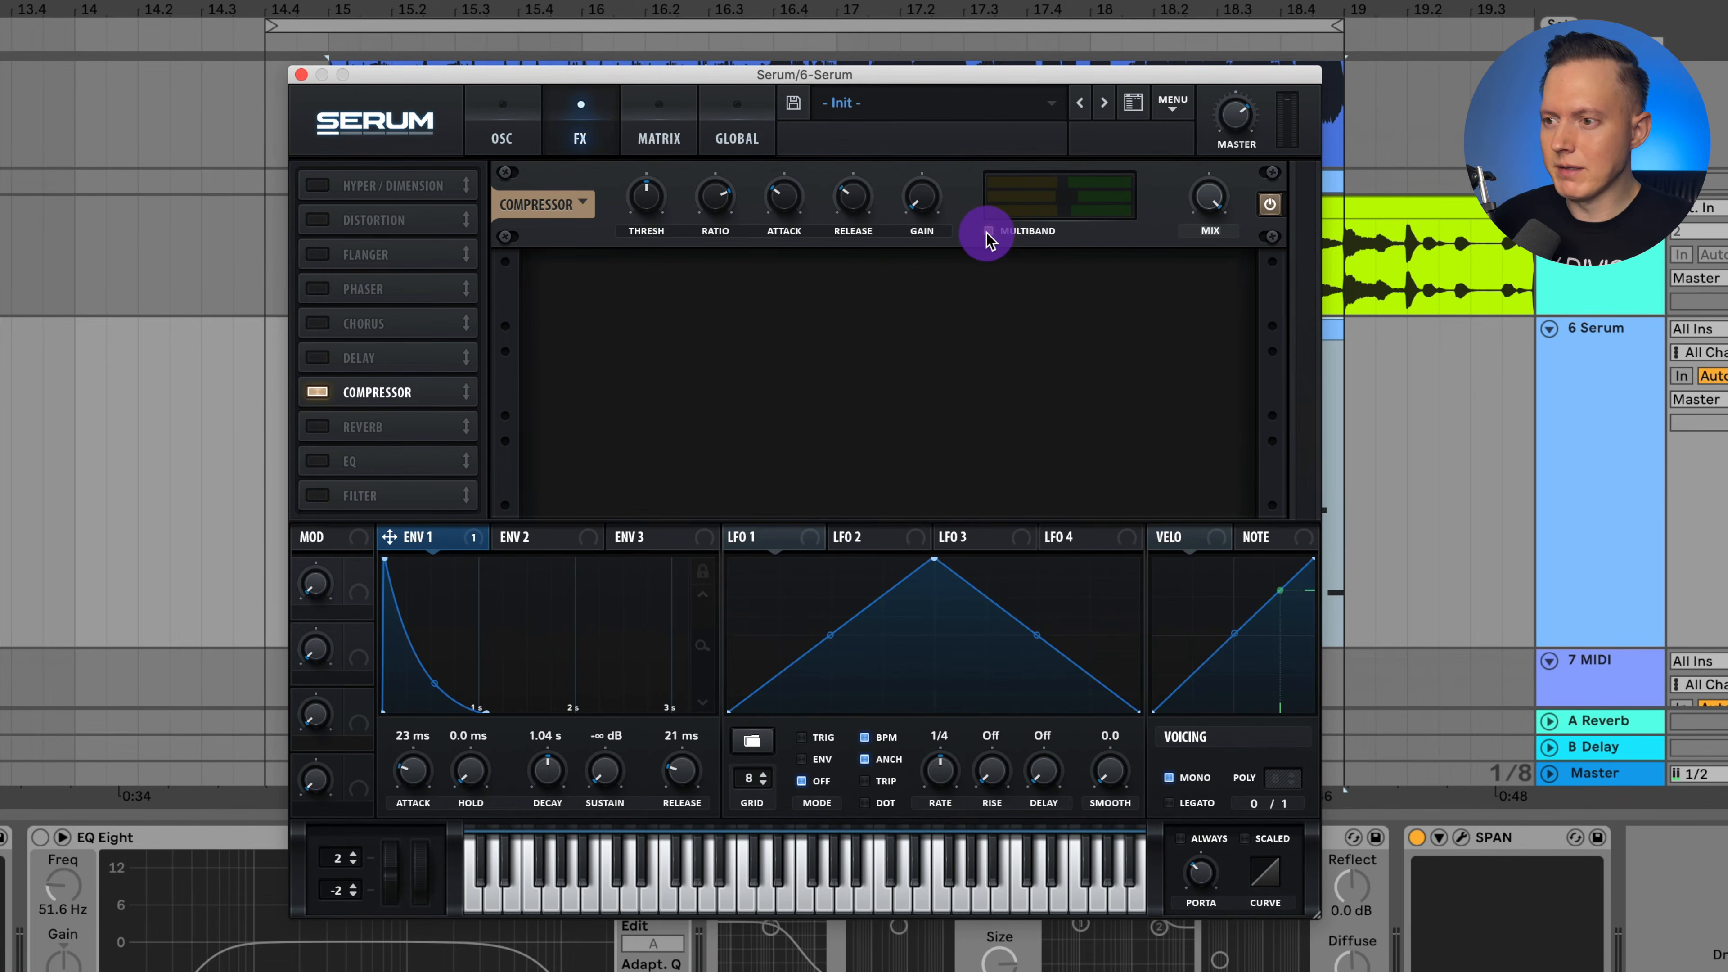
pyautogui.click(988, 232)
# Place an enabled distortion effect after the compressor, choose the Tape Sat. type, adjust its drive and mix, and play back the bass.
pyautogui.moveTo(378, 219); pyautogui.dragTo(370, 390)
pyautogui.click(317, 393)
pyautogui.click(663, 292)
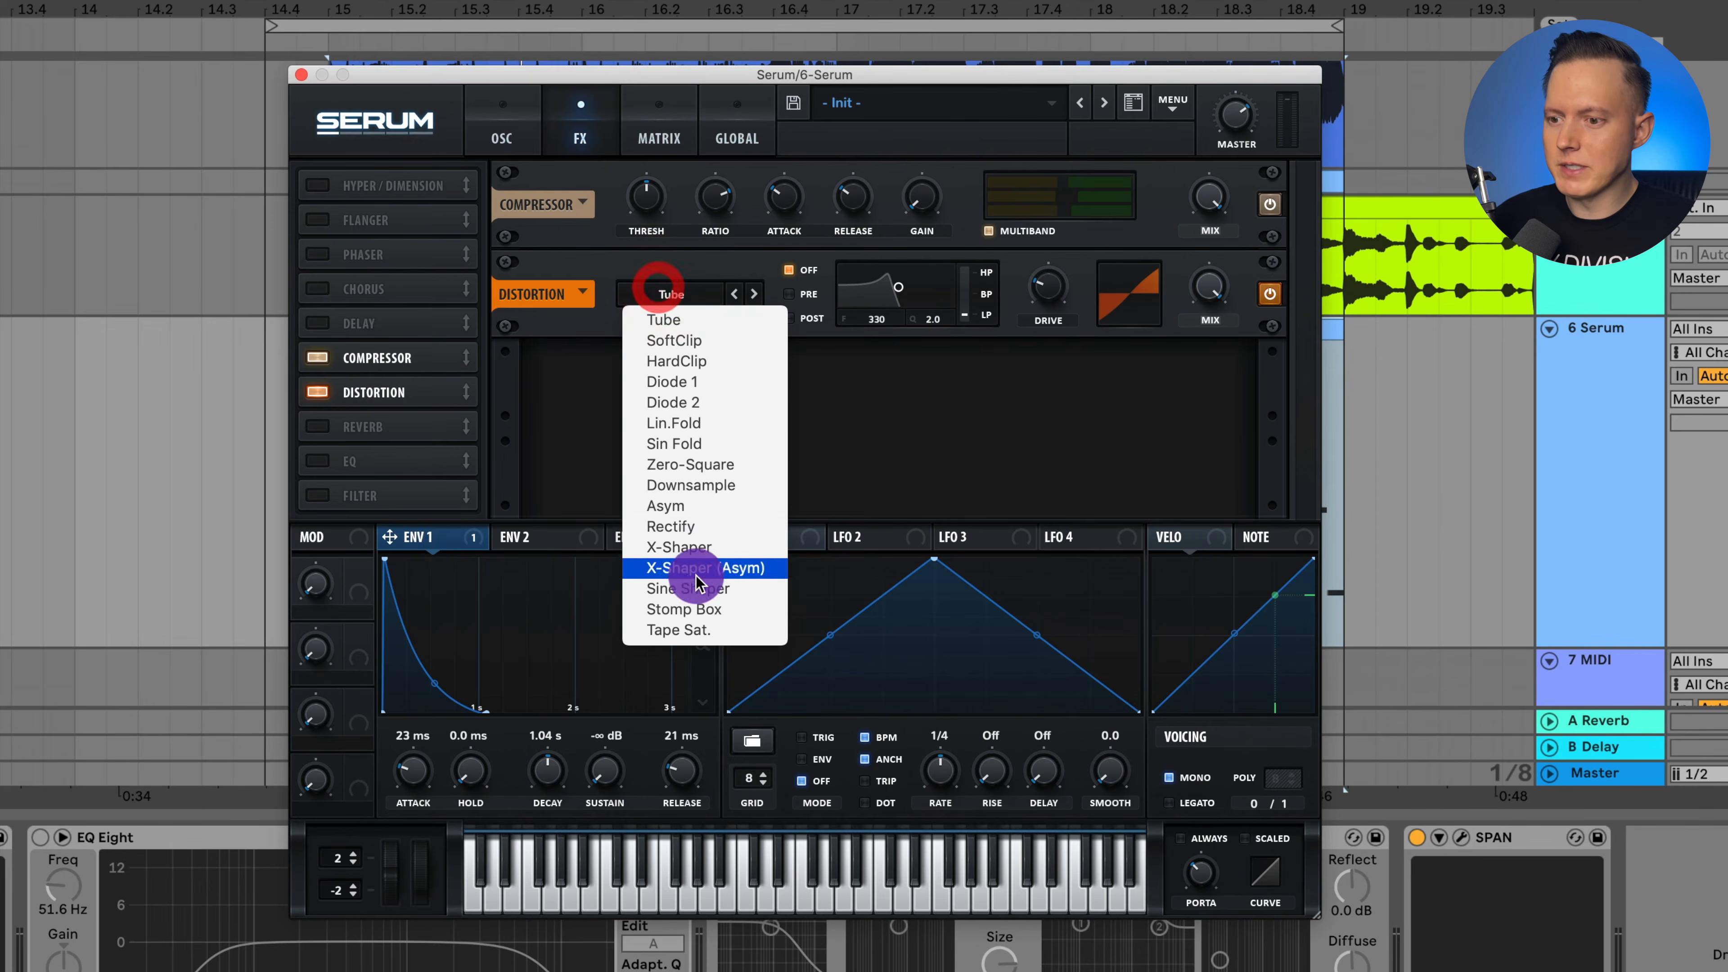
pyautogui.click(713, 631)
pyautogui.moveTo(1044, 283); pyautogui.dragTo(1065, 198)
pyautogui.moveTo(1196, 285); pyautogui.dragTo(1199, 355)
pyautogui.press('space')
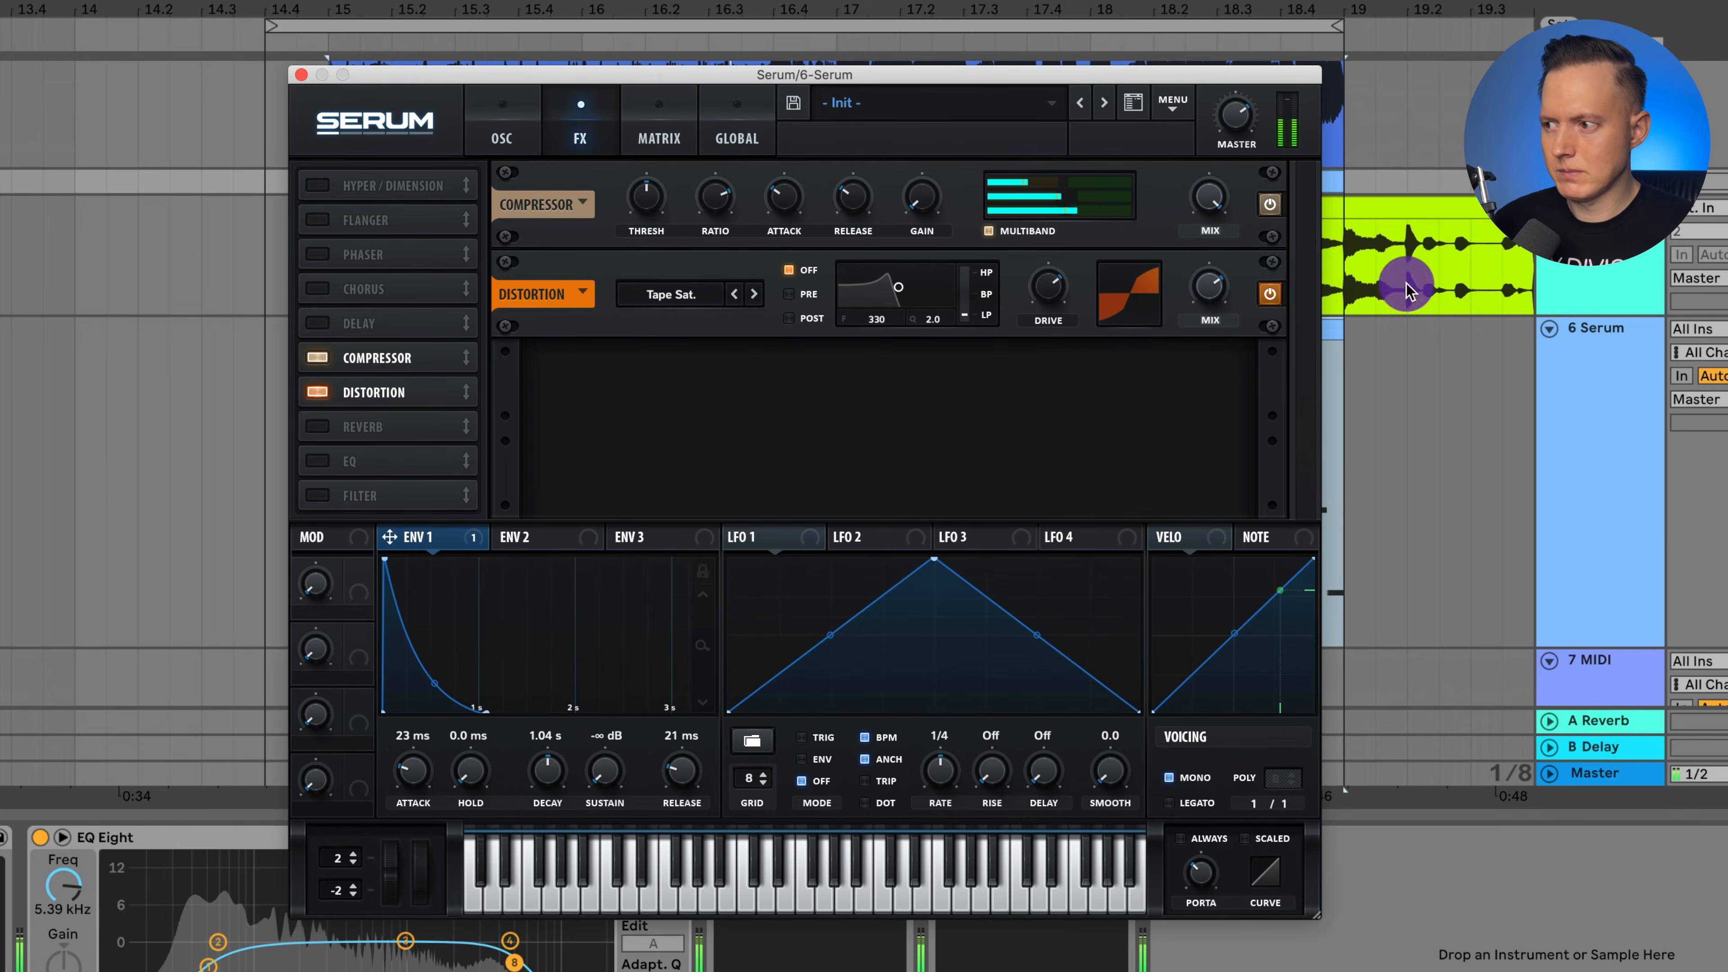
# Enable EQ Eight on the 6 Serum track and set its high-cut band 8 to 7.26 kHz while the bass plays.
pyautogui.click(1607, 368)
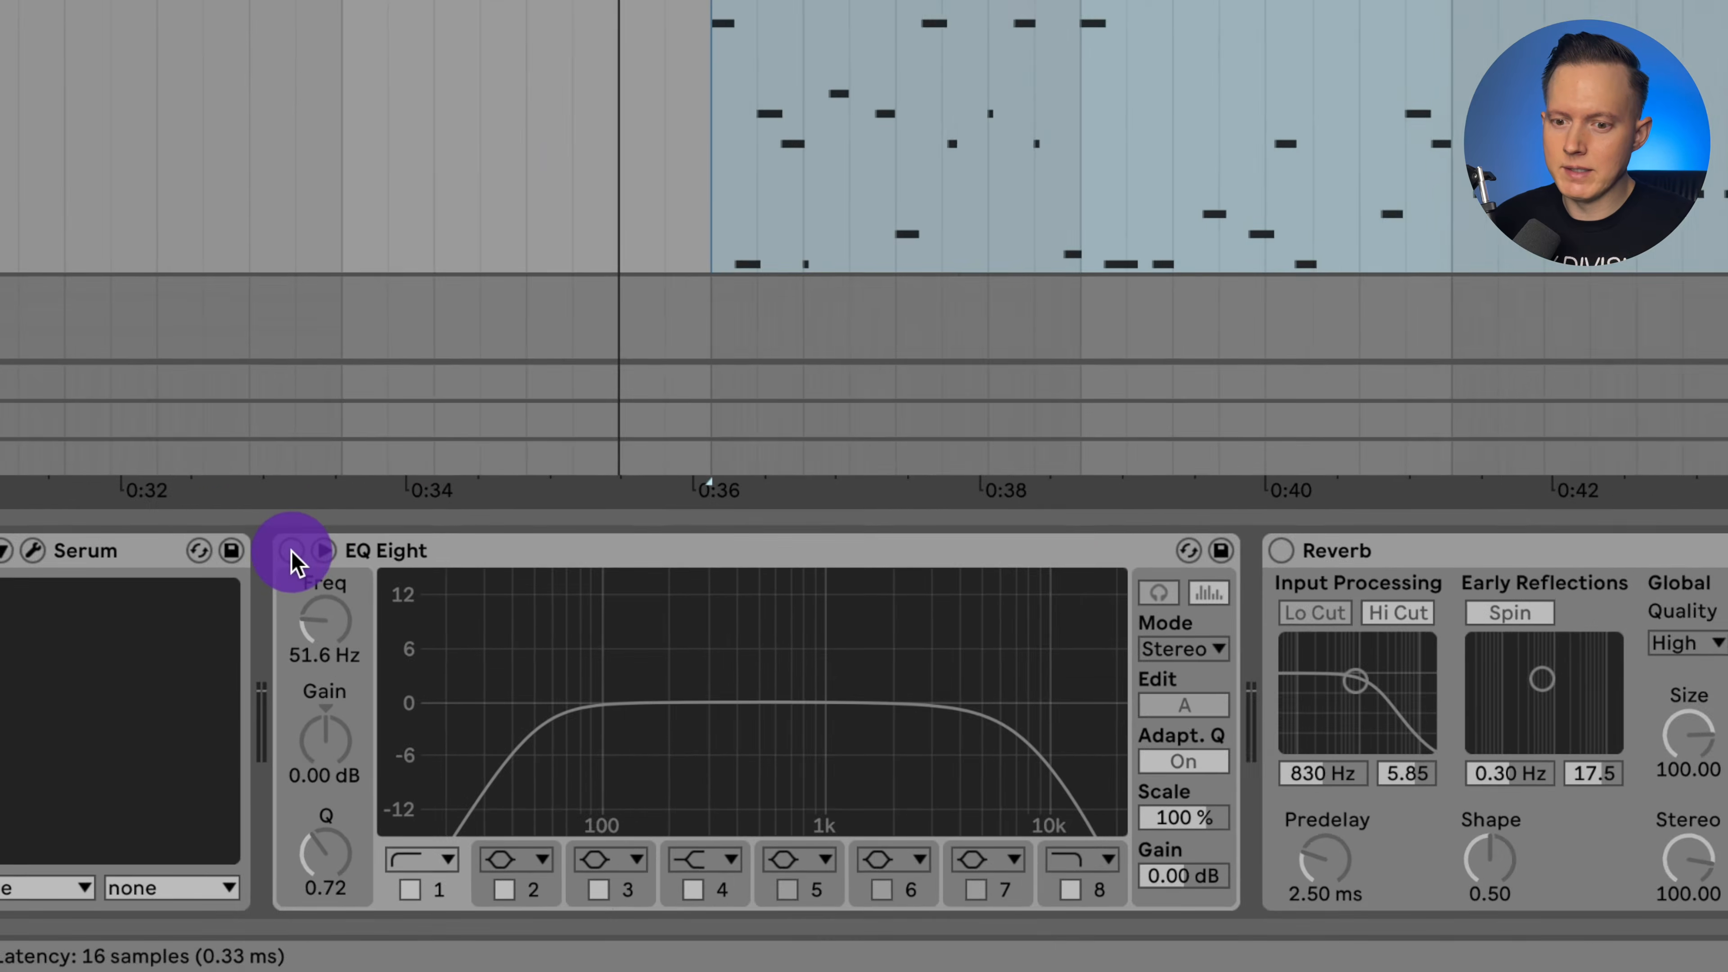
pyautogui.click(78, 793)
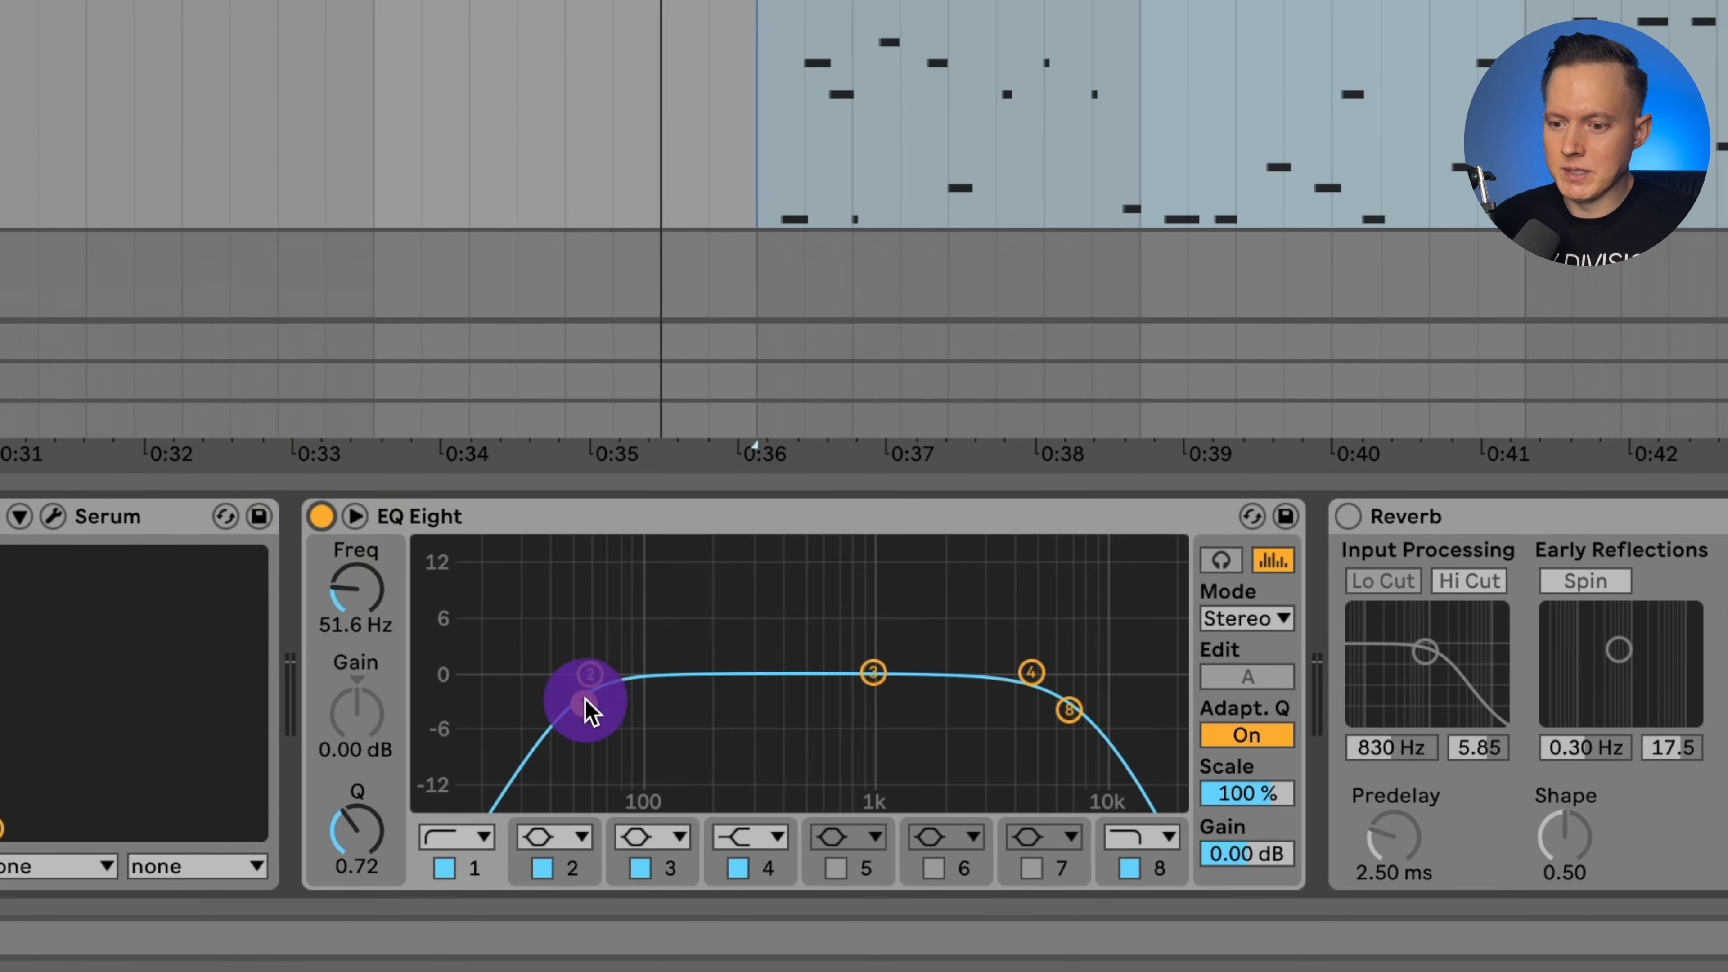
pyautogui.click(1069, 709)
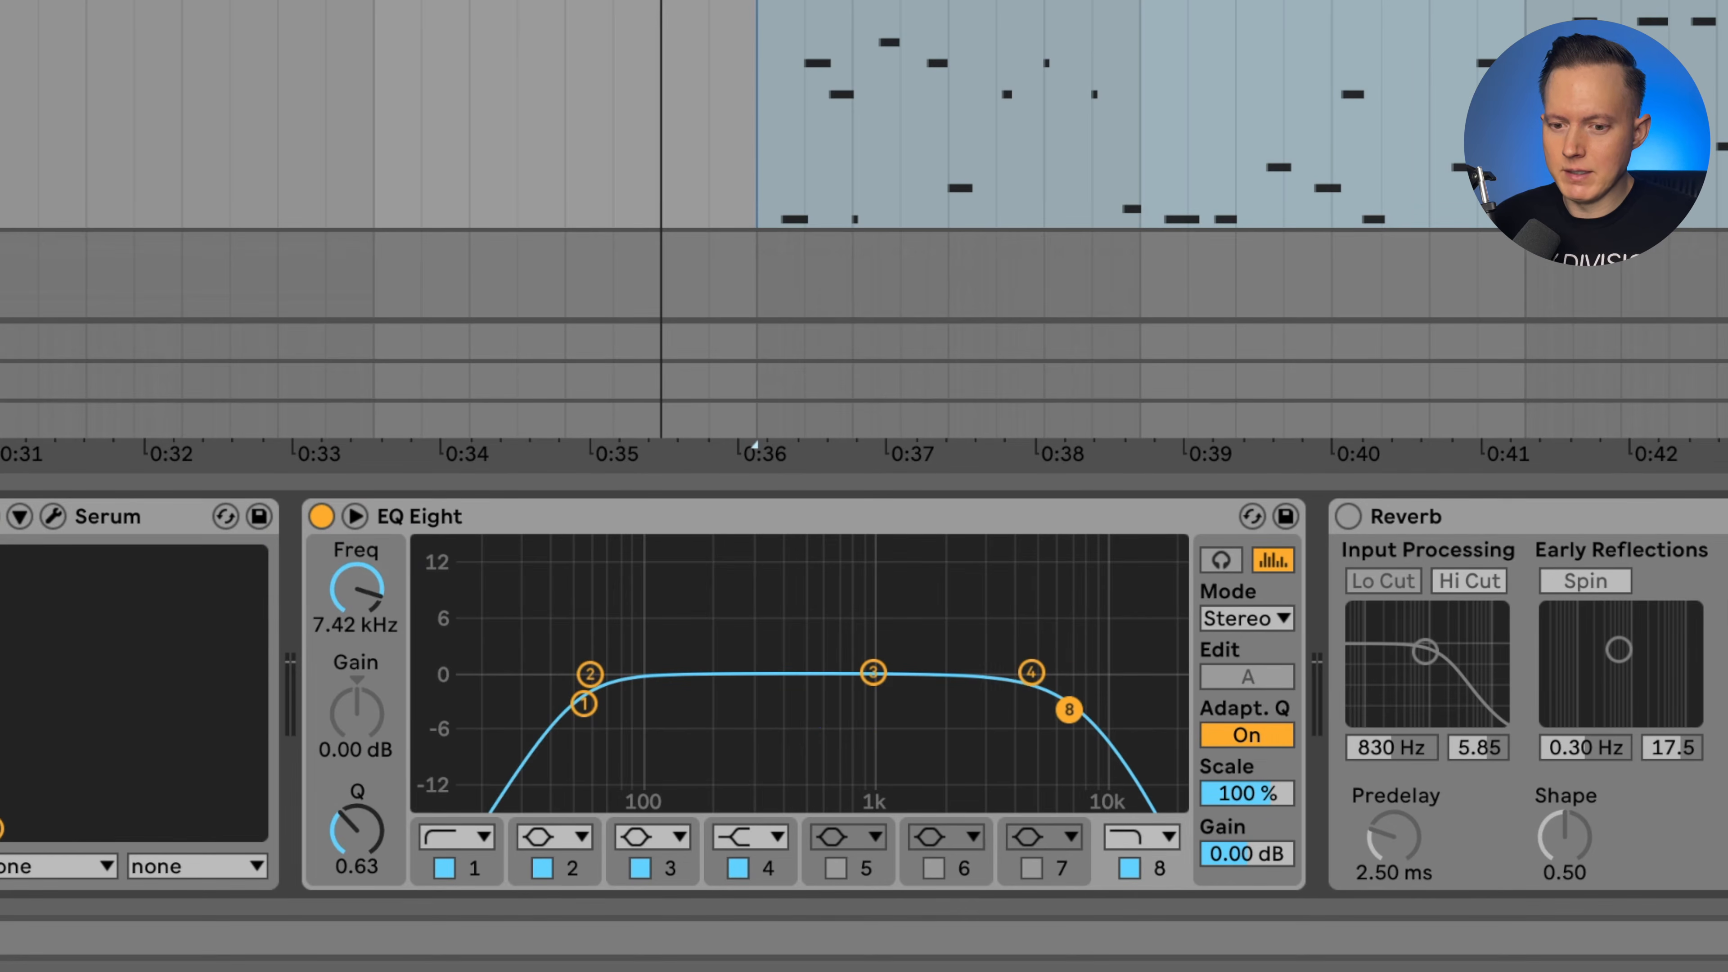
pyautogui.press('space')
pyautogui.click(1063, 707)
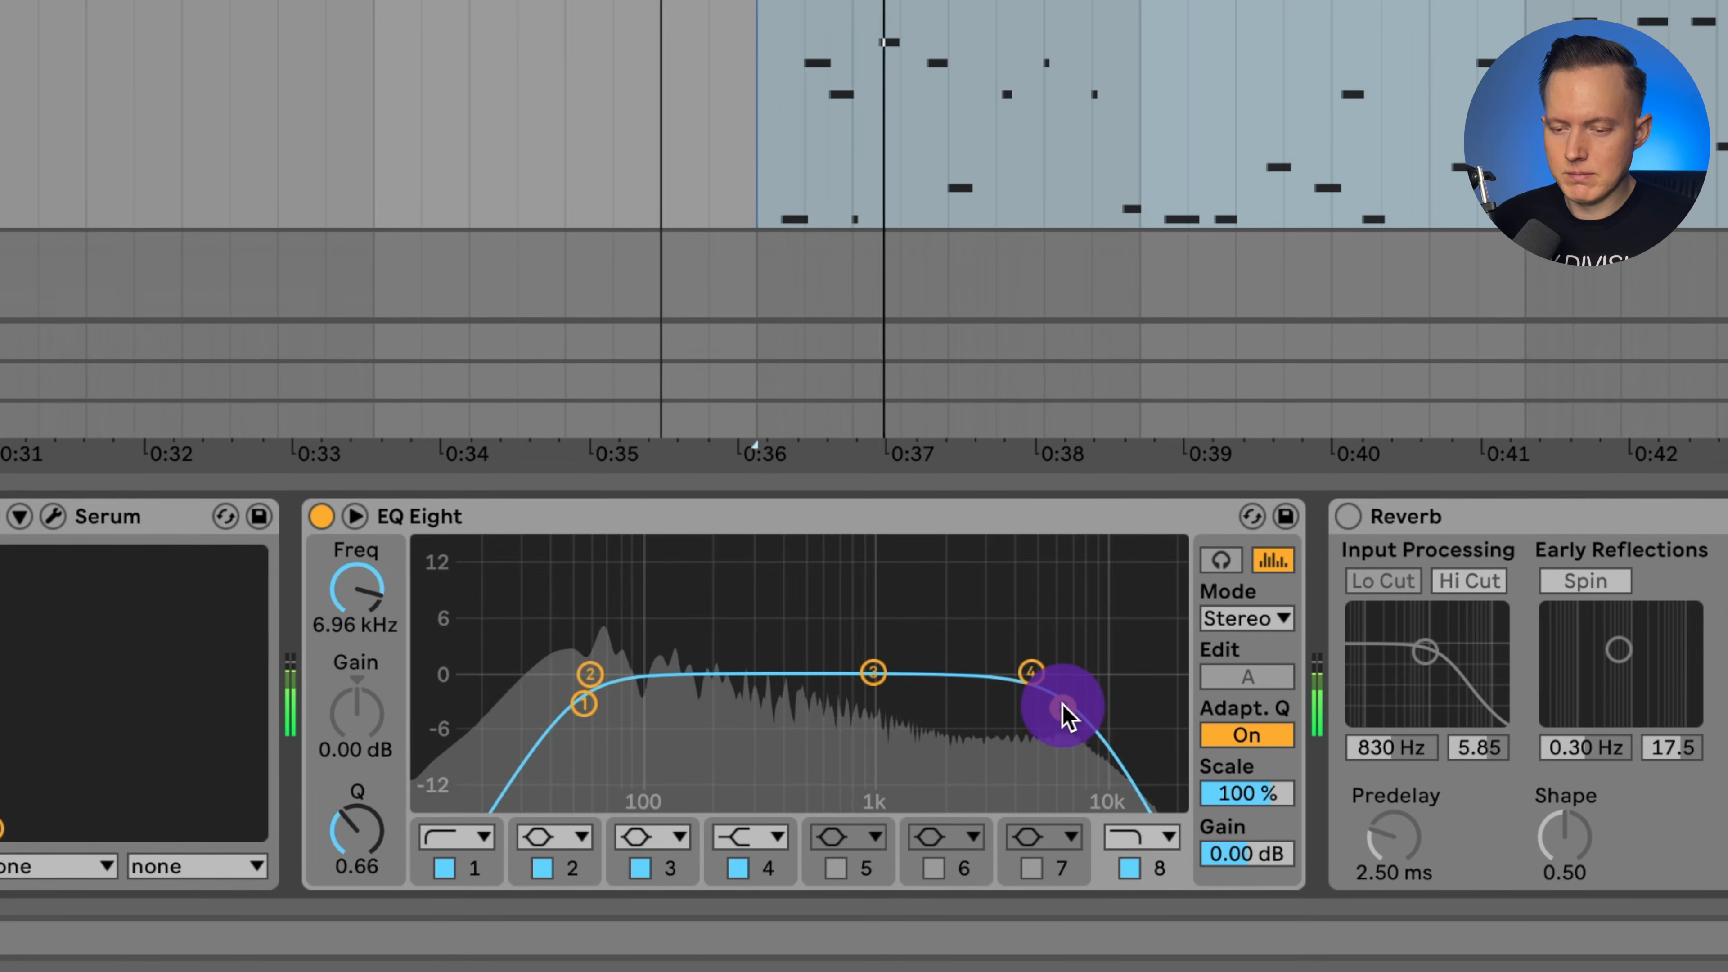
pyautogui.moveTo(1062, 706); pyautogui.dragTo(1067, 703)
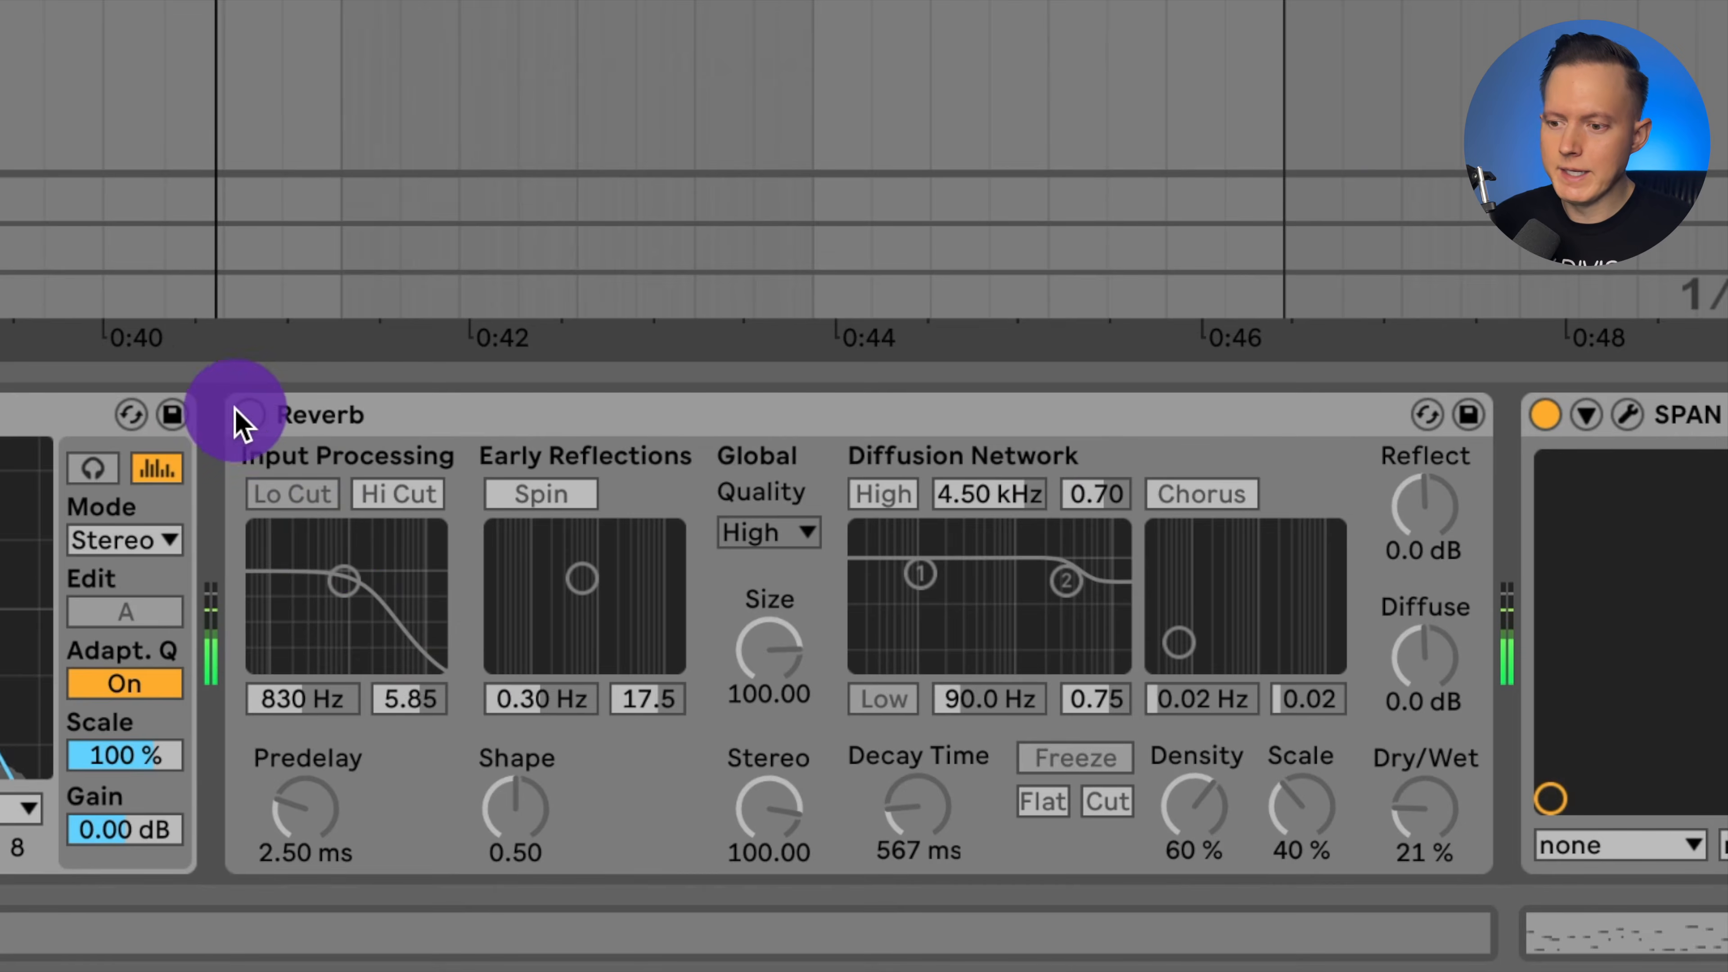
# Enable the Reverb device after EQ Eight on the Serum track.
pyautogui.click(235, 414)
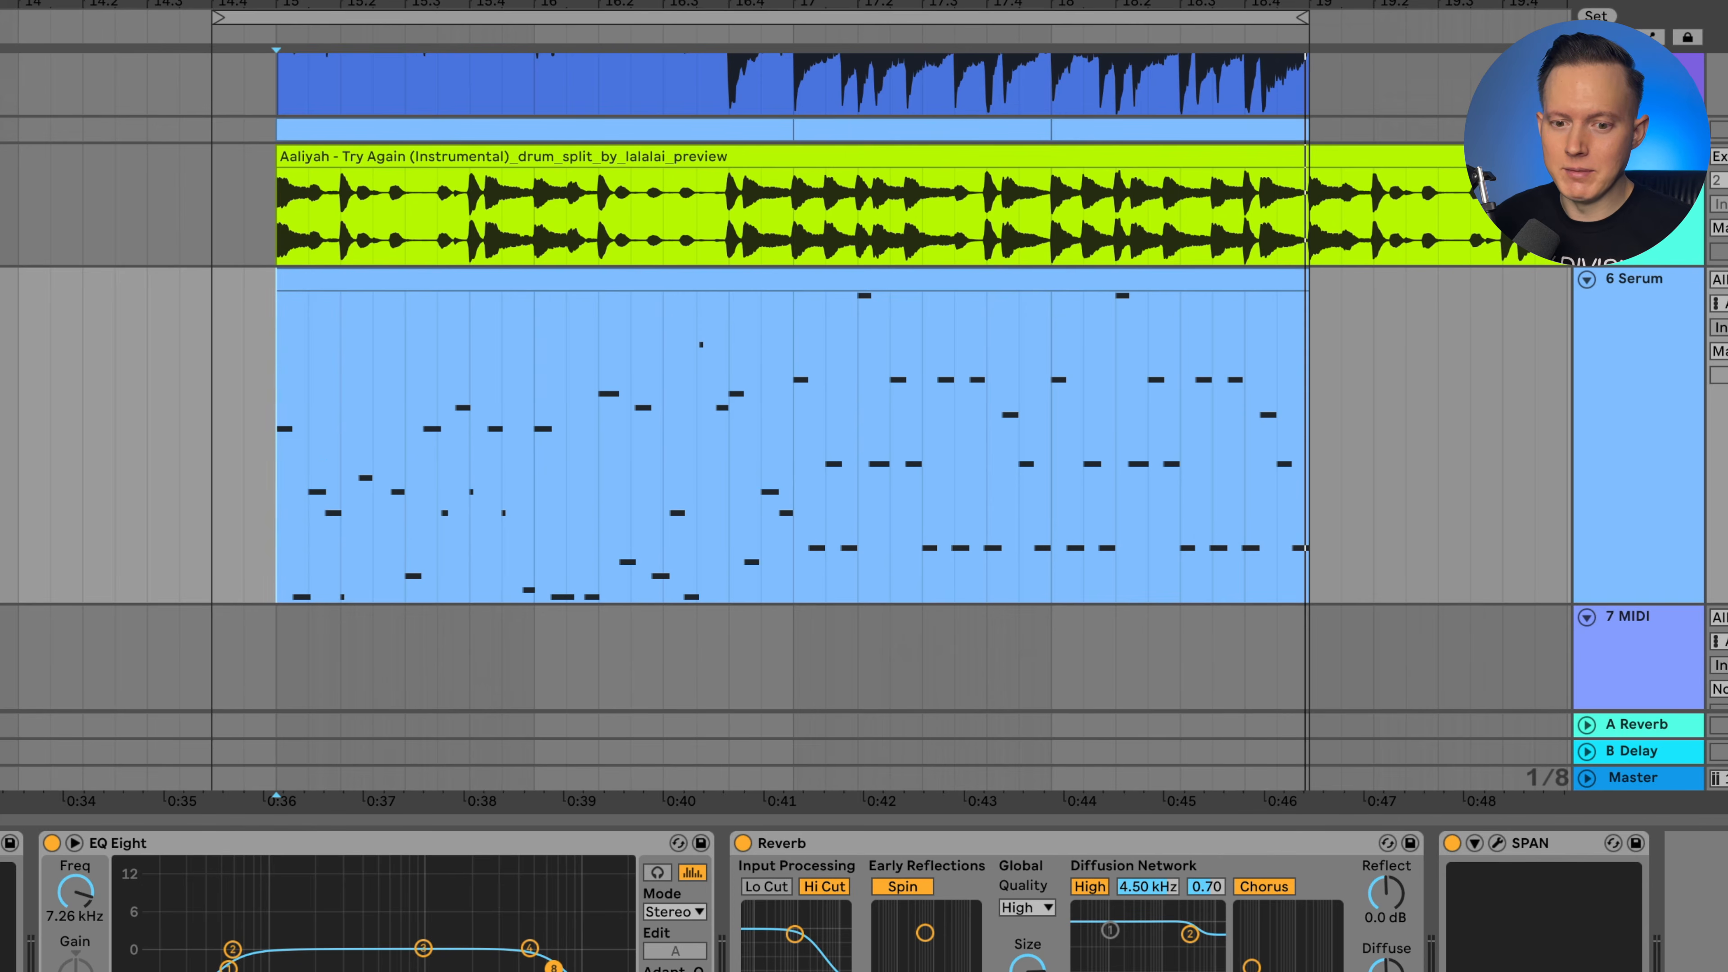
# Reopen the Serum instrument on its oscillator page and readjust the resonance of the MG Low 6 filter.
pyautogui.click(0, 843)
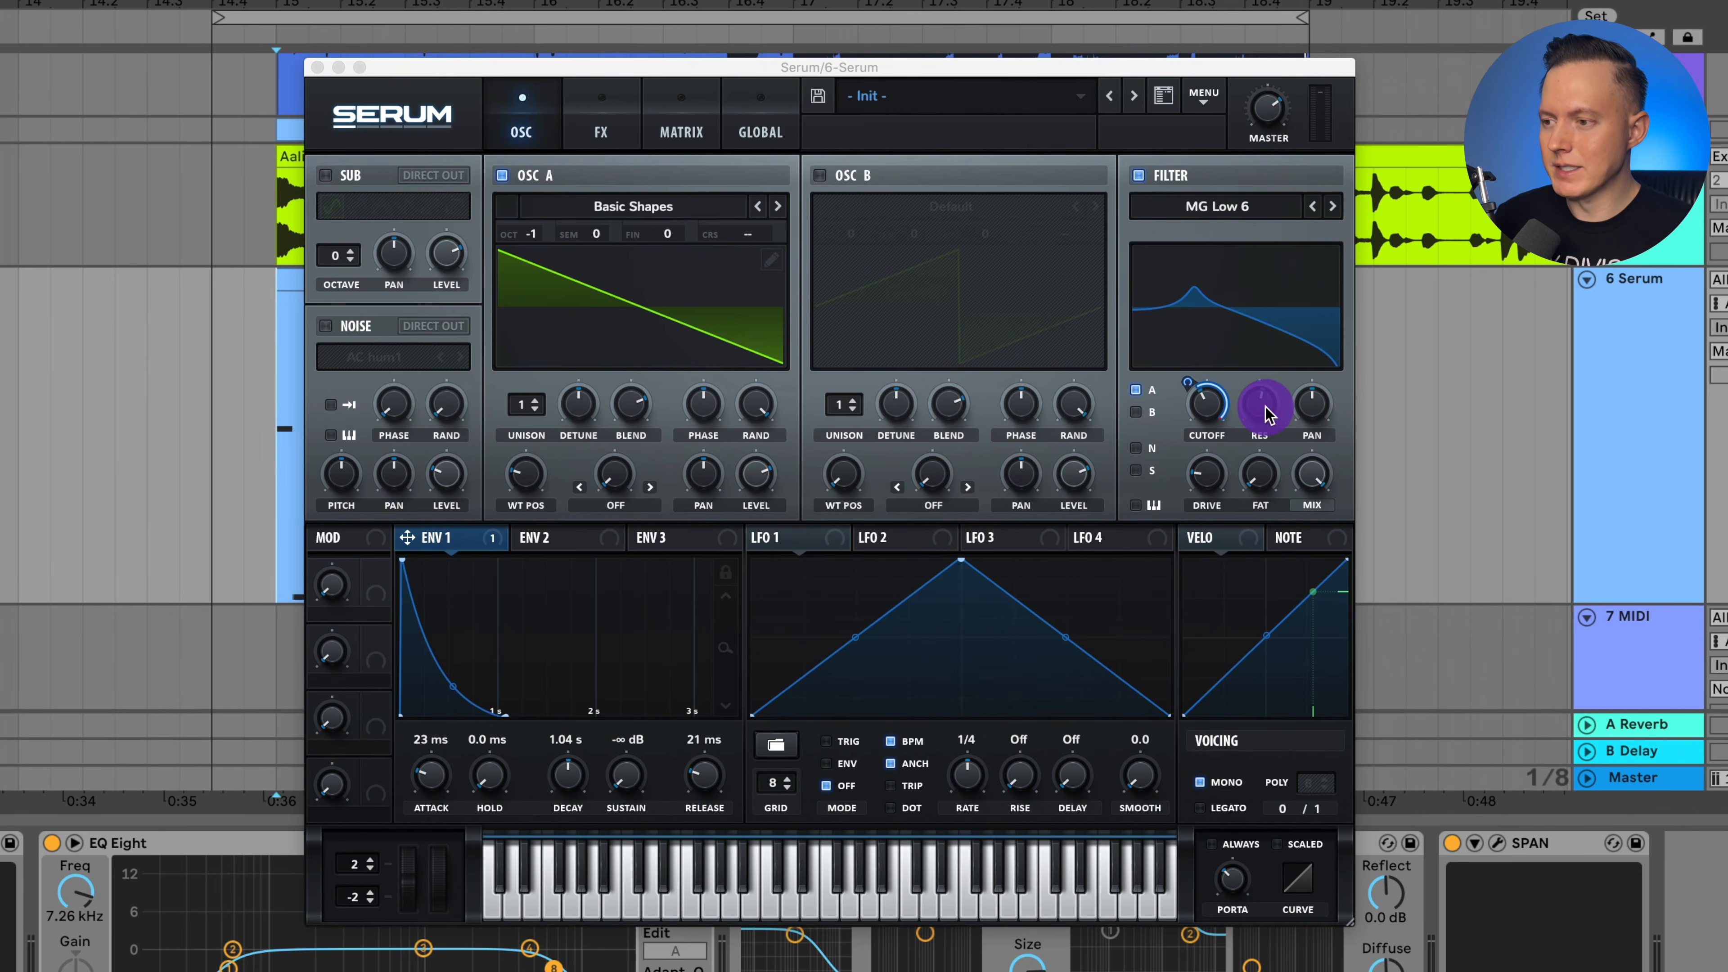
pyautogui.moveTo(1266, 413); pyautogui.dragTo(1271, 401)
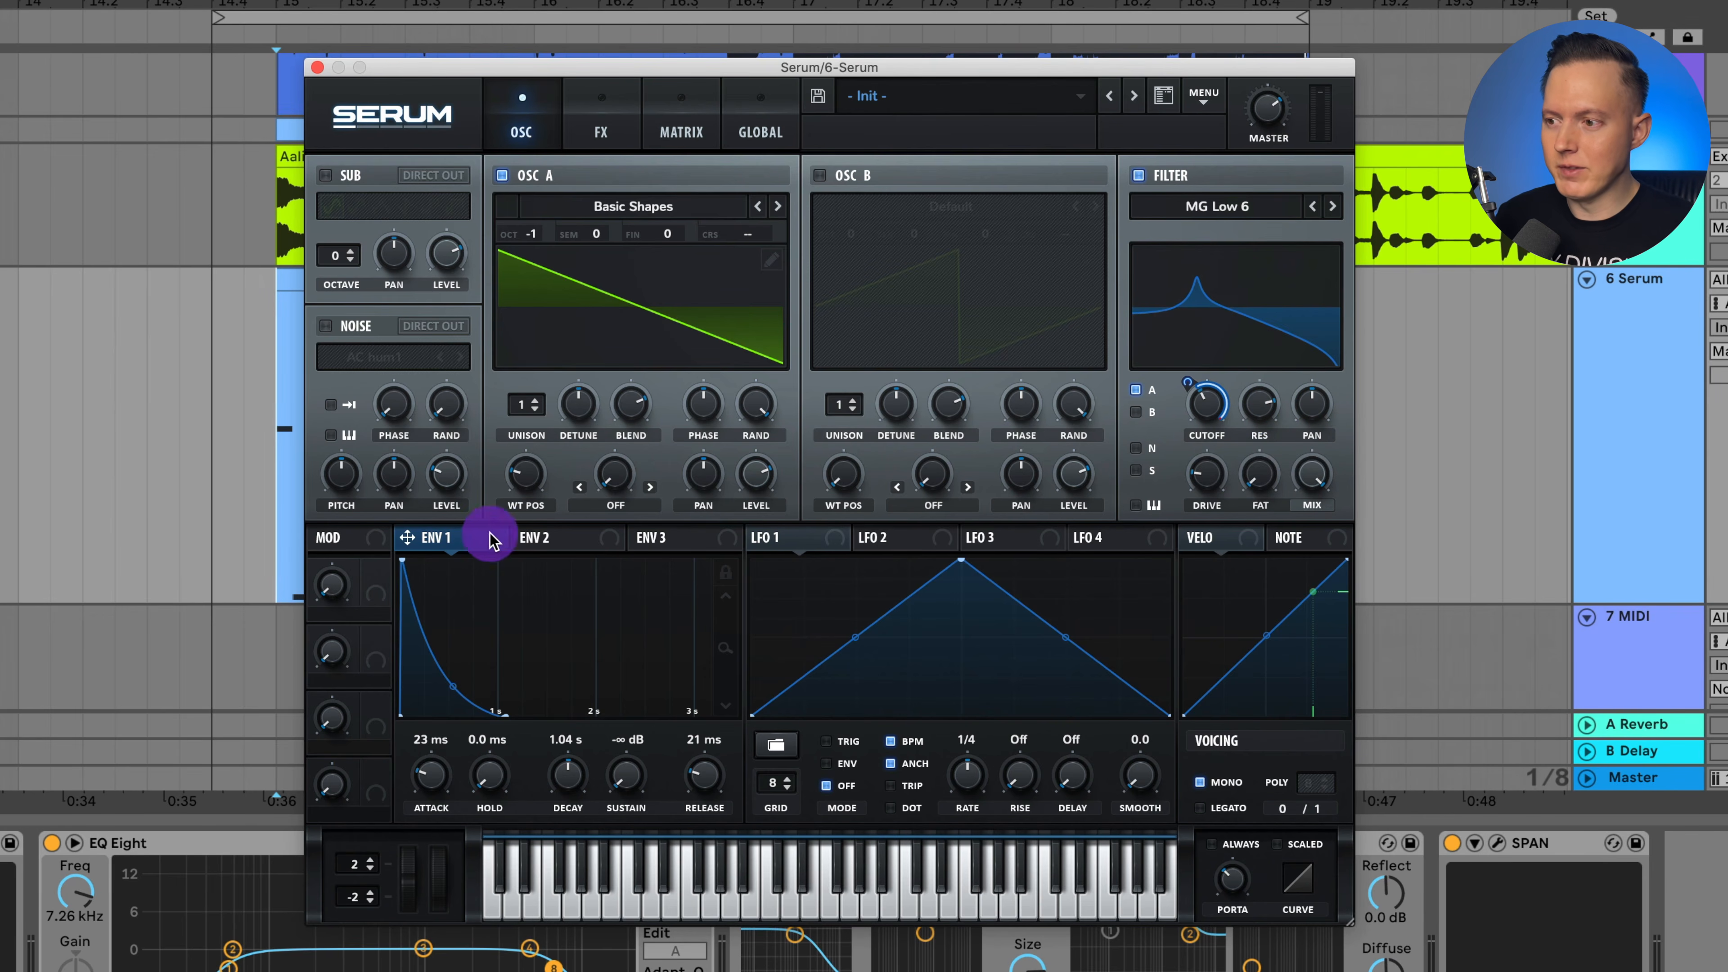
pyautogui.moveTo(1266, 415)
pyautogui.mouseDown()
pyautogui.moveTo(1273, 391)
pyautogui.moveTo(1283, 456)
pyautogui.moveTo(1288, 441)
pyautogui.mouseUp()
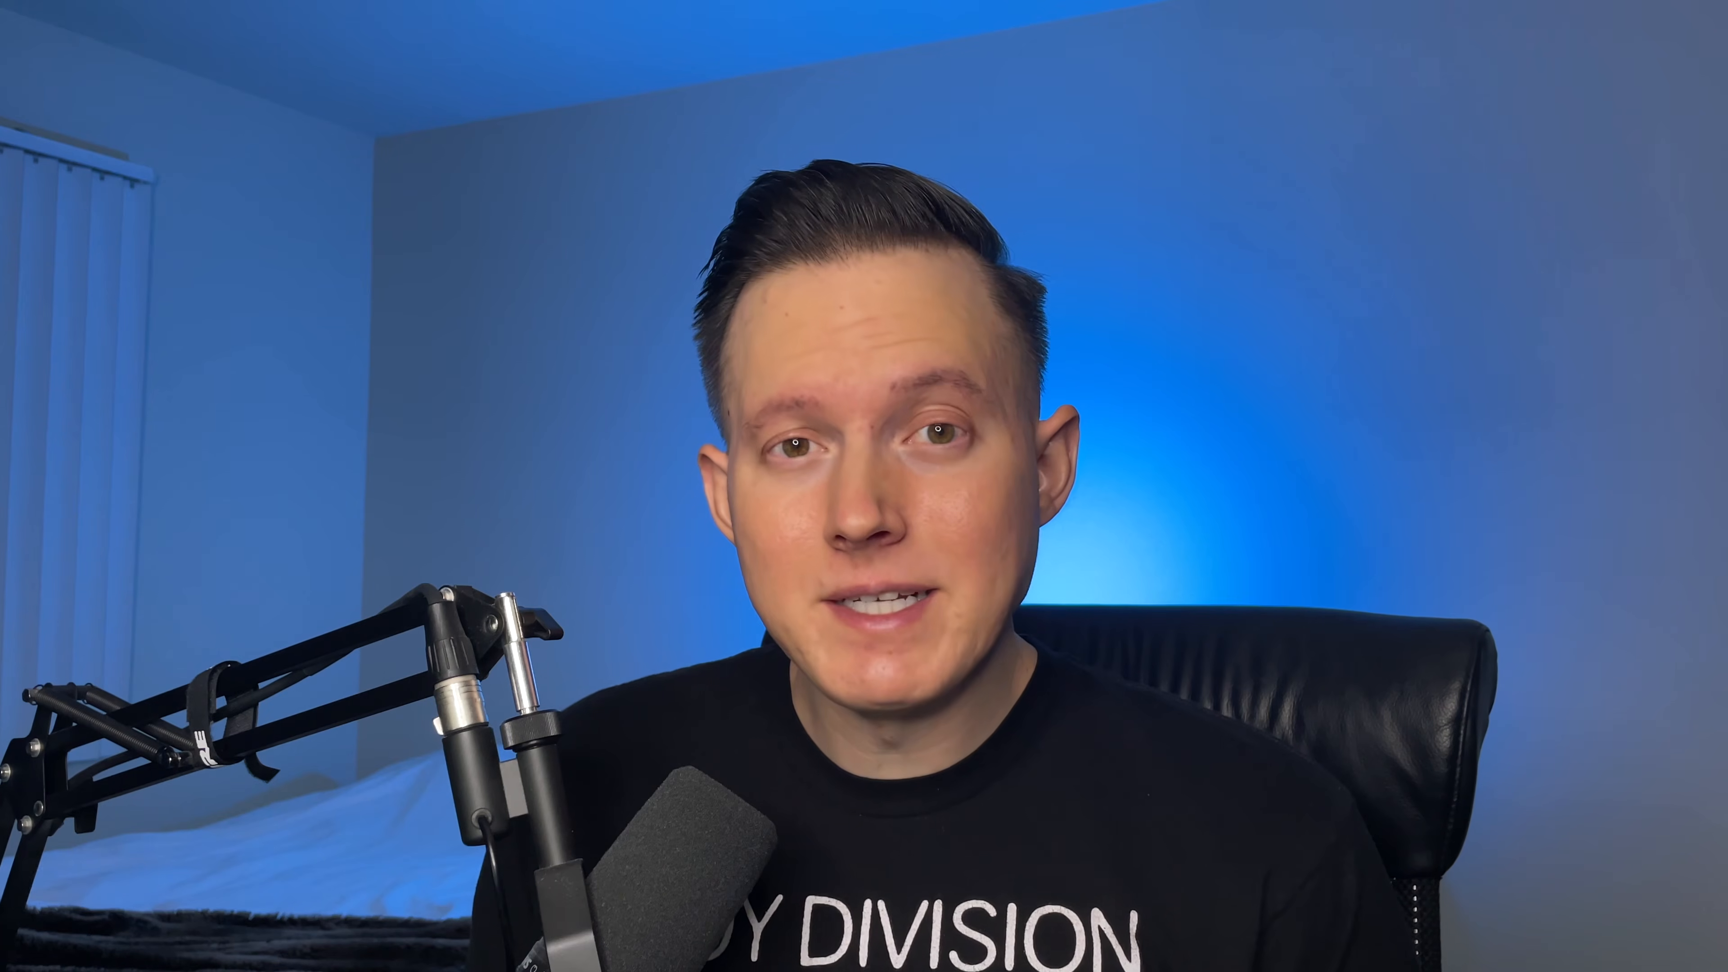